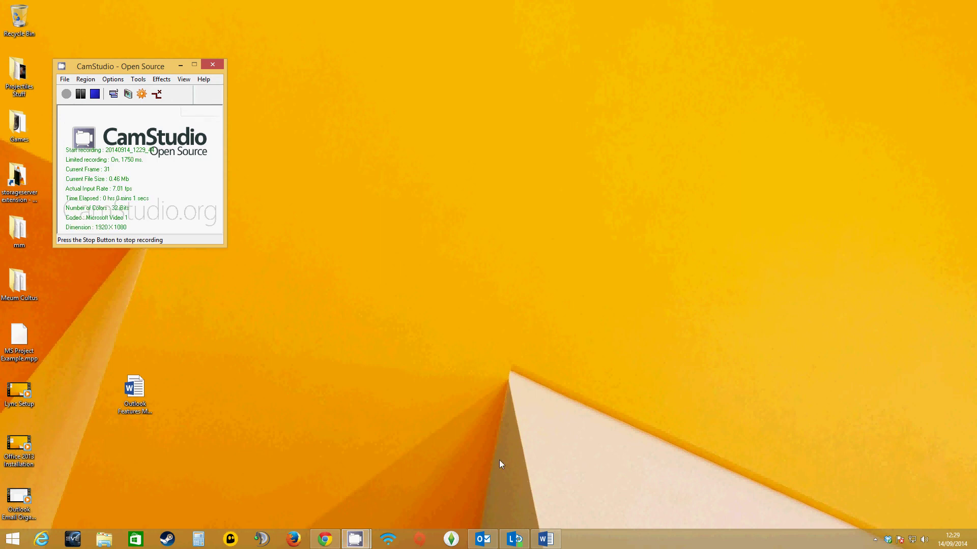
Restore the Outlook window from the taskbar and scroll through the Inbox message list.
click(484, 540)
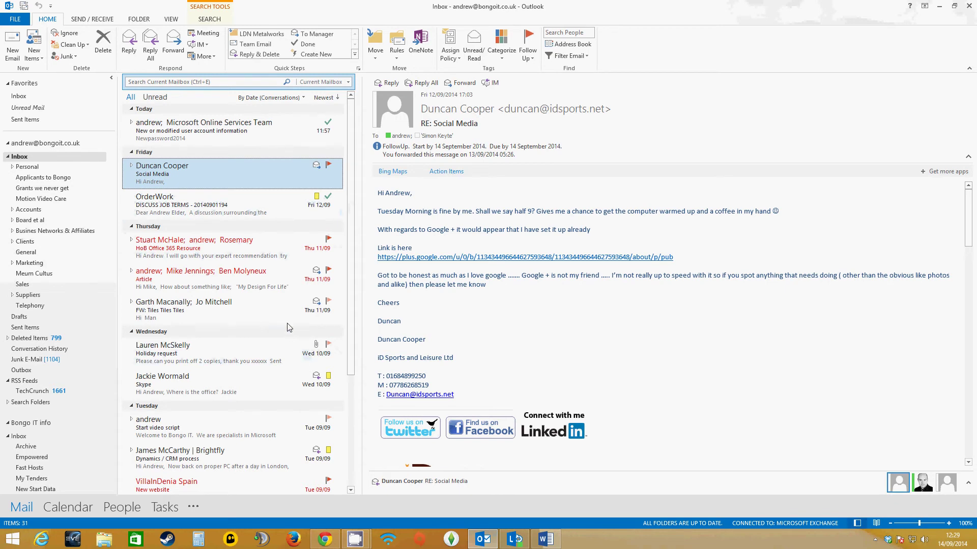
scroll(288, 313, down, 2)
scroll(288, 315, down, 2)
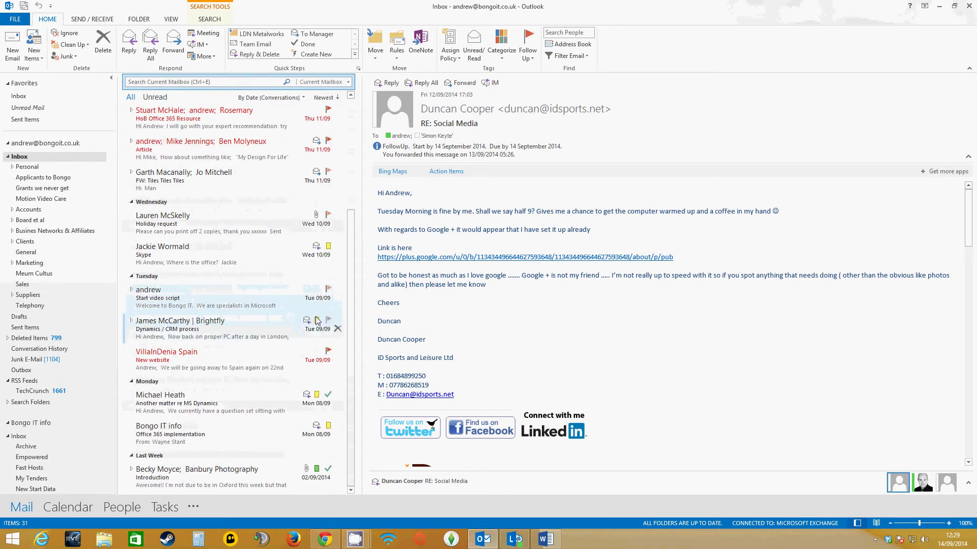
scroll(321, 383, up, 4)
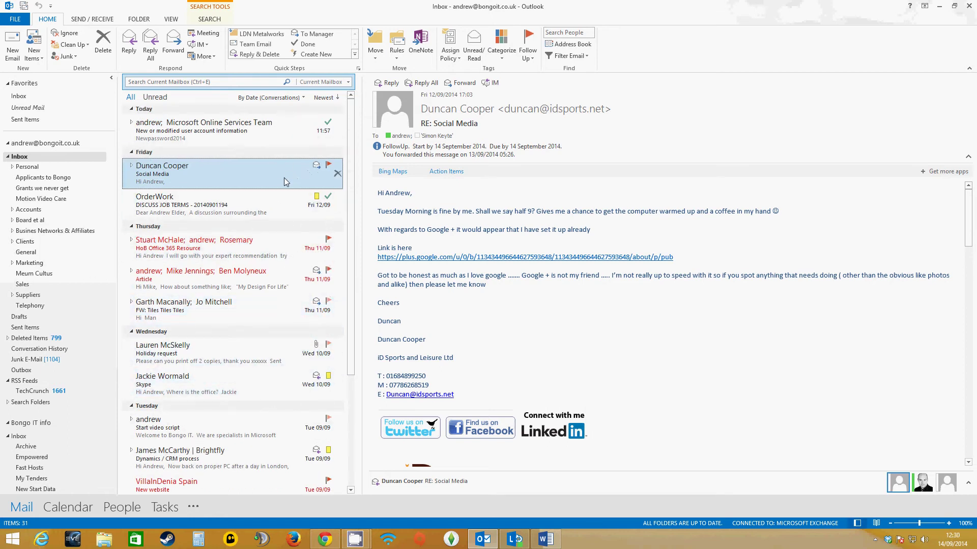
Toggle the Social Media flag complete and back, then flag it for Tomorrow, 15 September 2014.
click(328, 166)
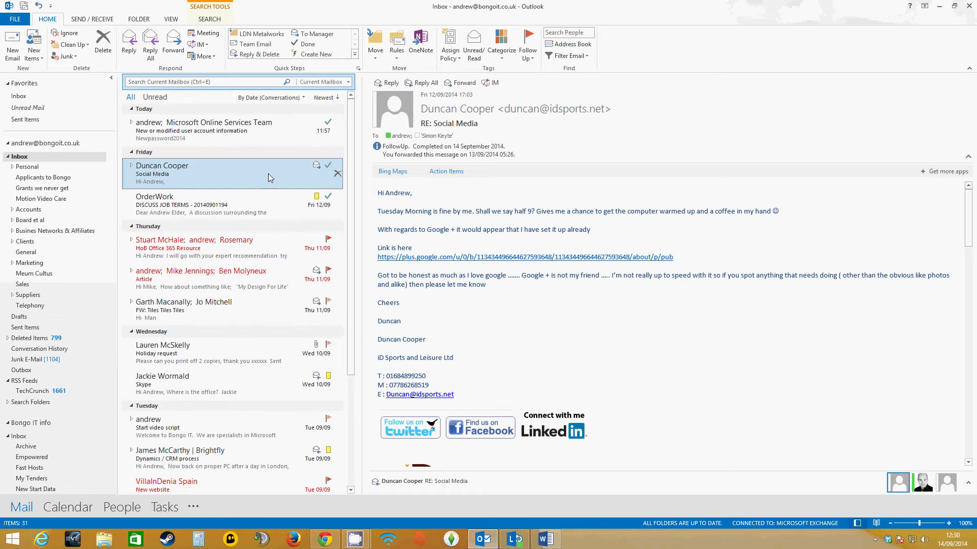
click(328, 166)
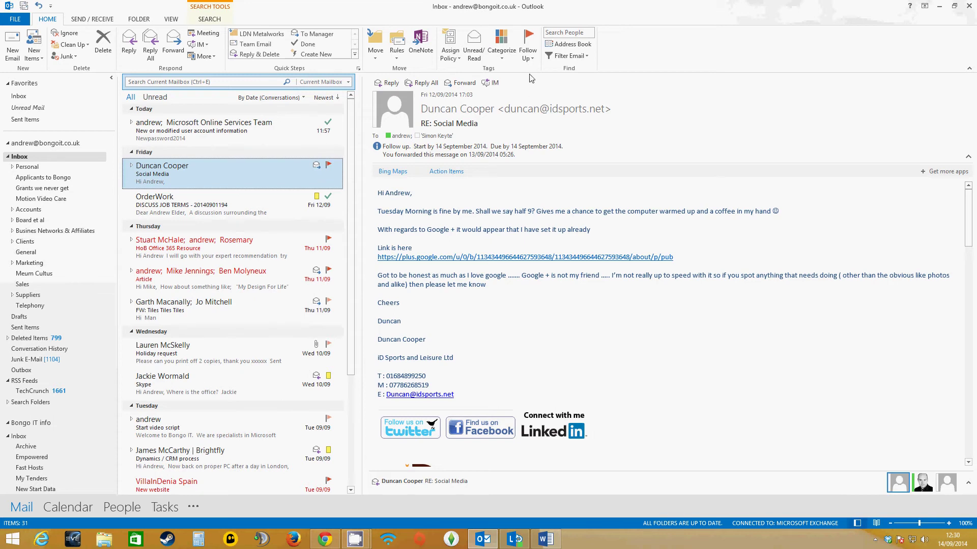
click(531, 49)
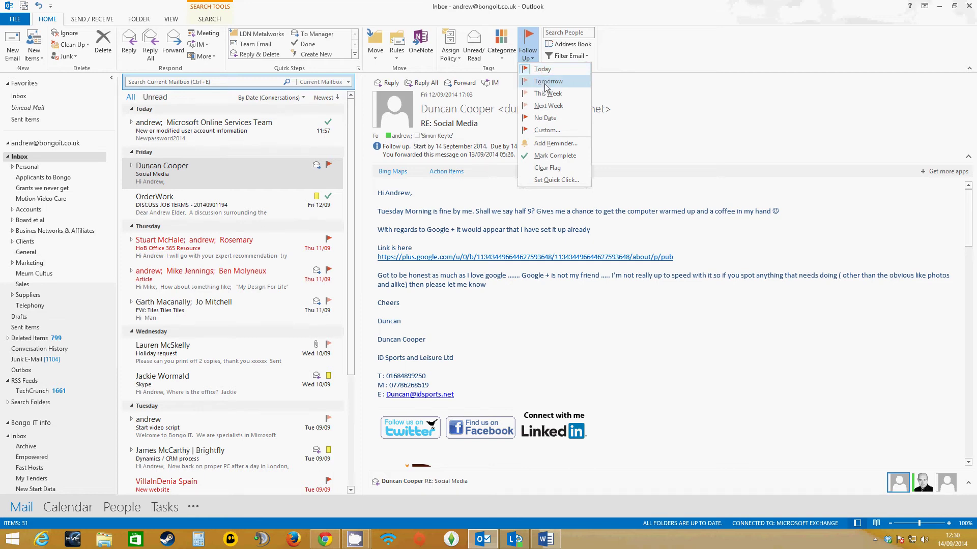
click(546, 82)
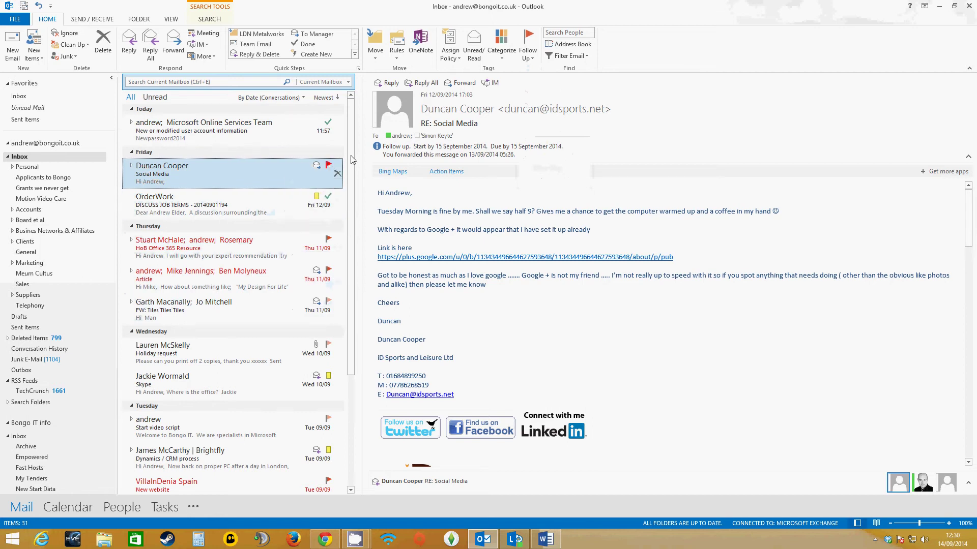
click(532, 51)
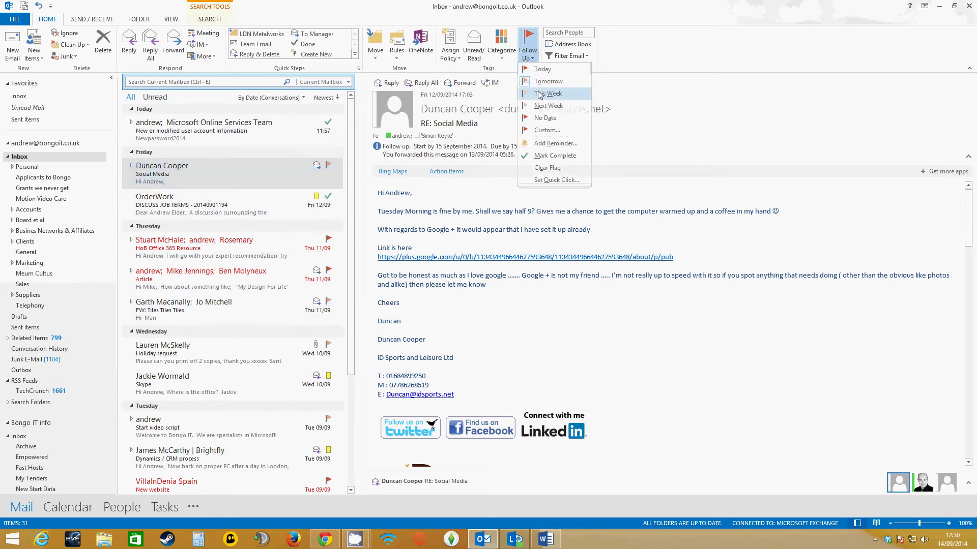
Set the custom follow-up to start 15 September, due 19 September, reminder 18 September at 10:00.
click(543, 131)
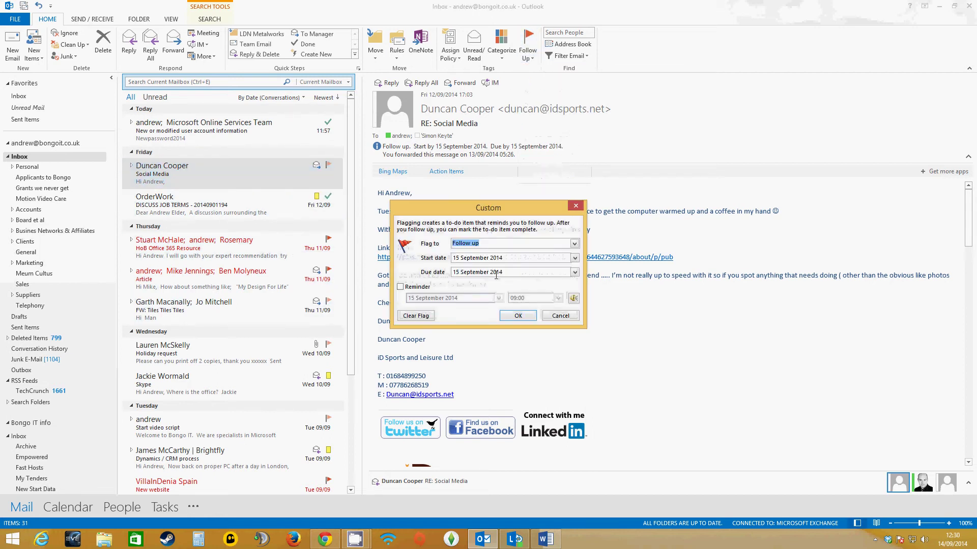
click(574, 258)
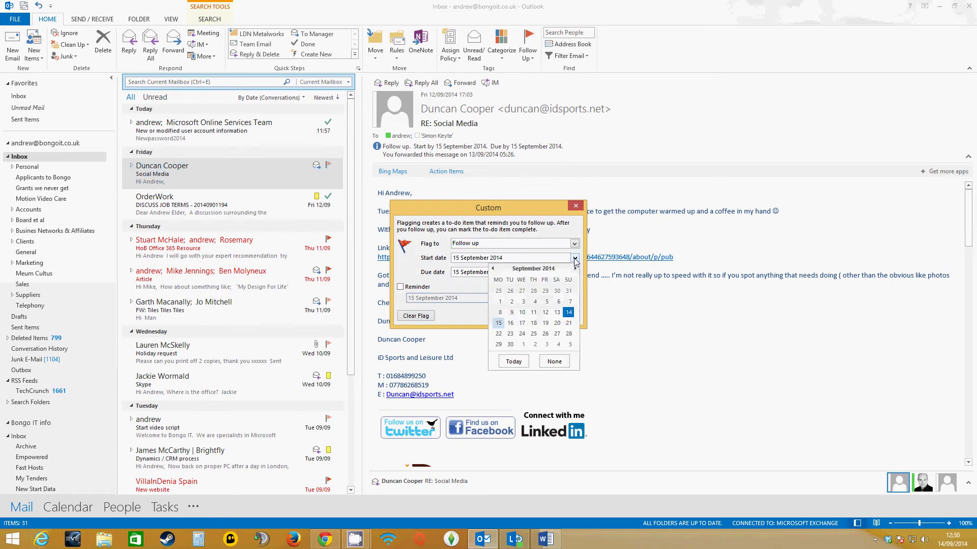
click(498, 324)
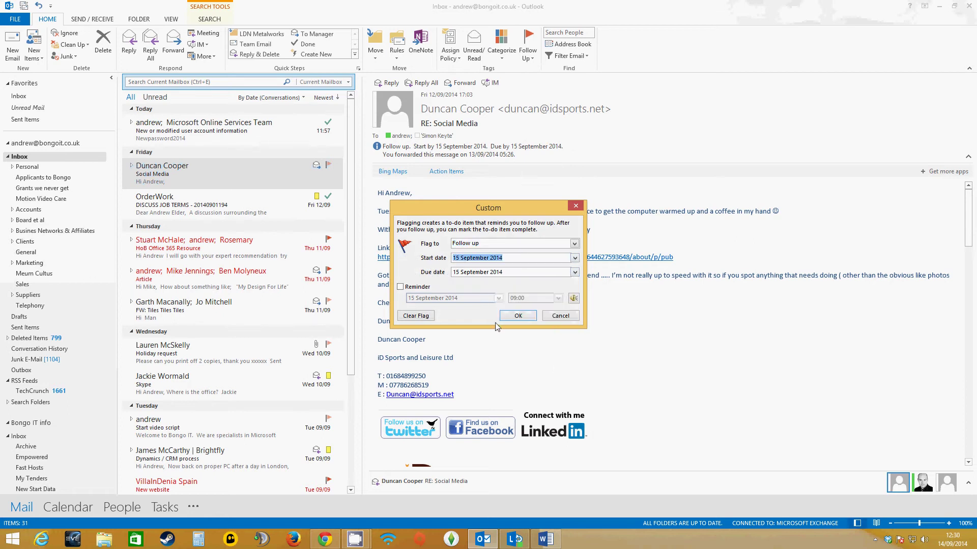
click(575, 272)
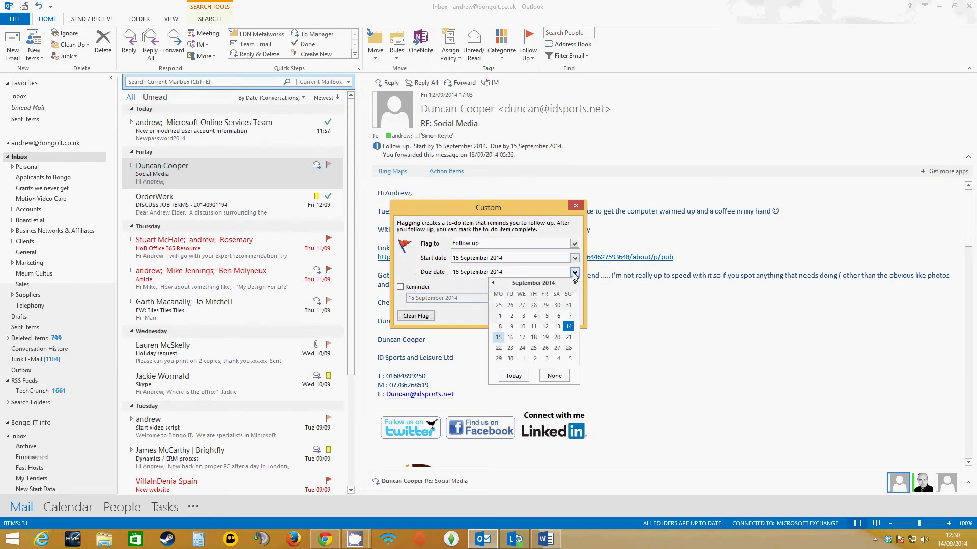
click(545, 337)
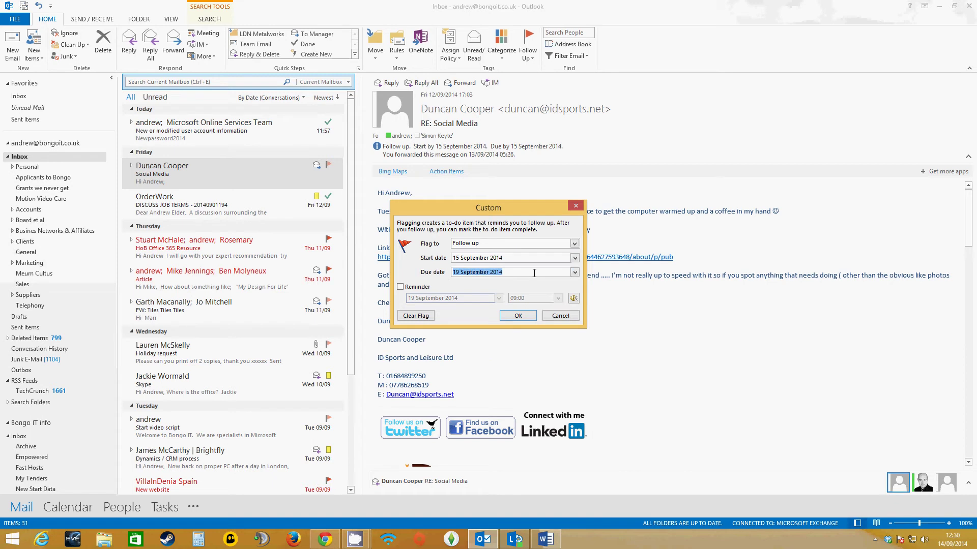
click(400, 287)
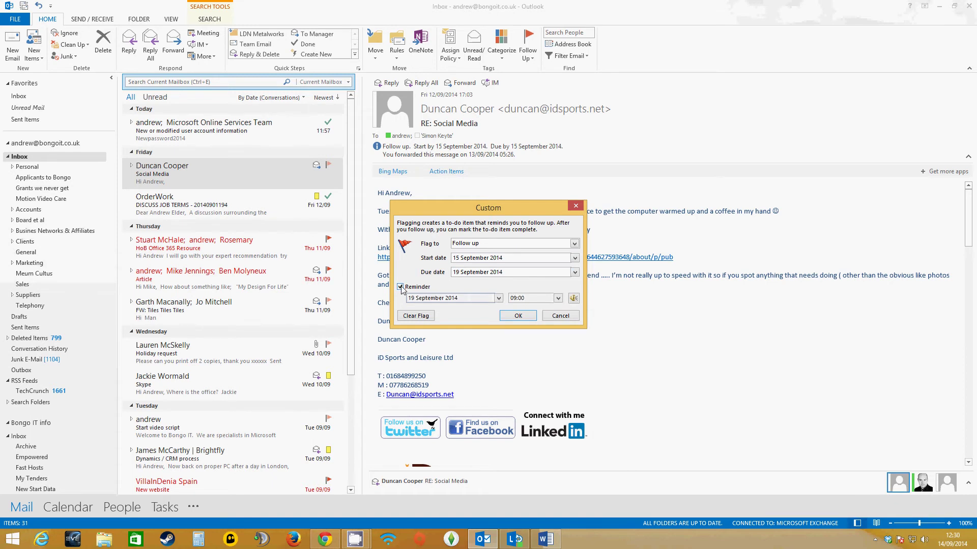
click(498, 299)
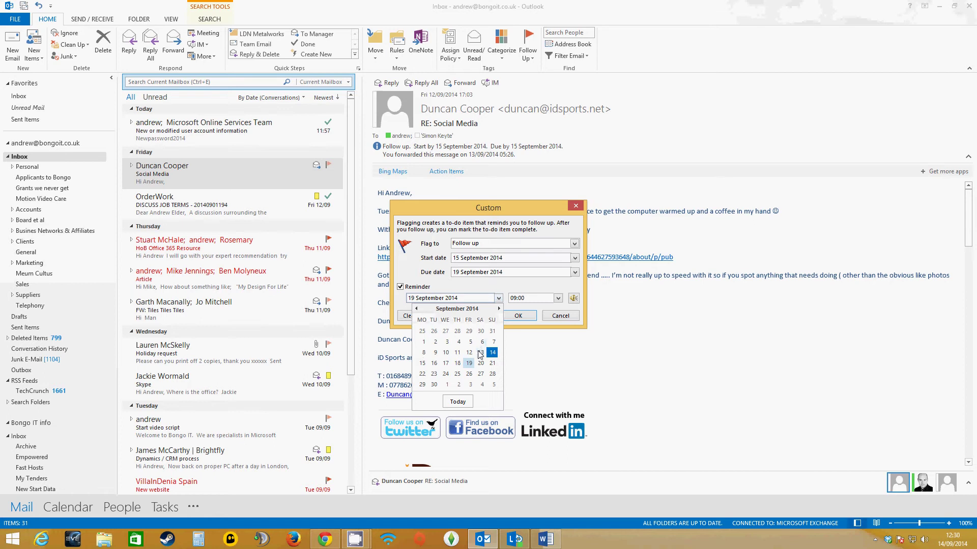
click(458, 363)
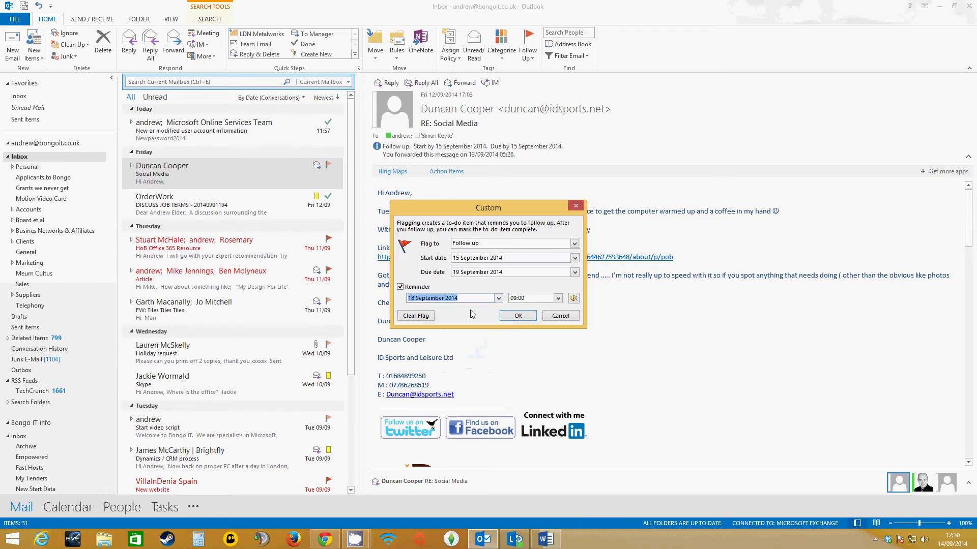
click(558, 299)
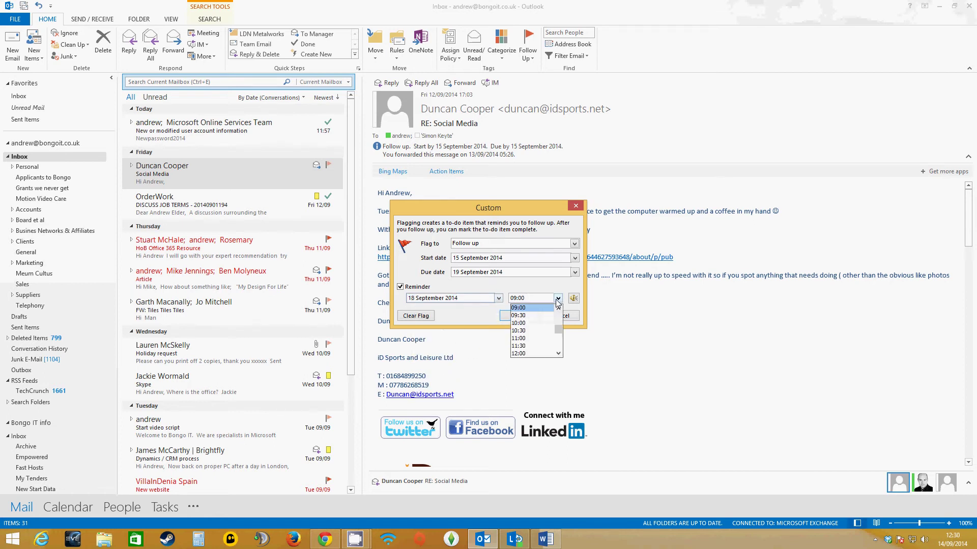
click(537, 323)
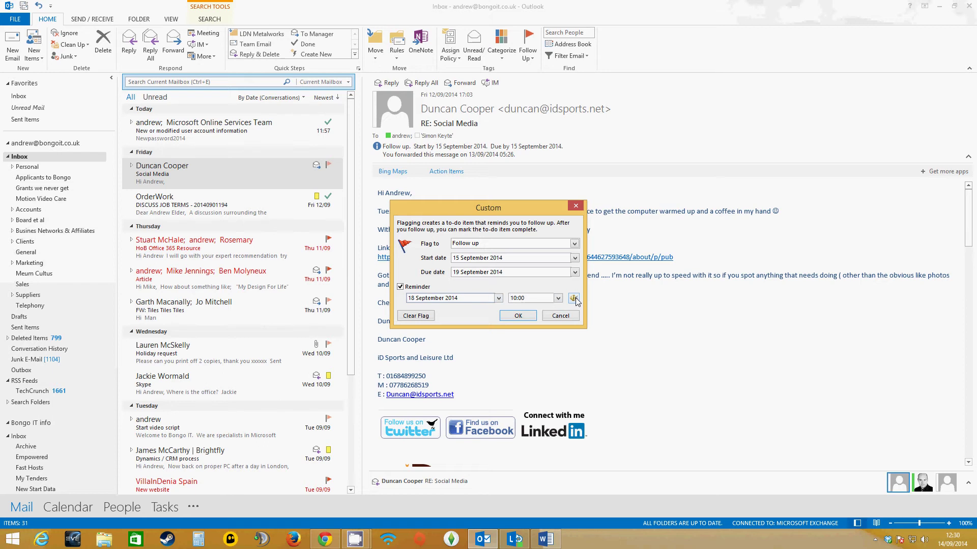
click(512, 317)
scroll(268, 257, down, 3)
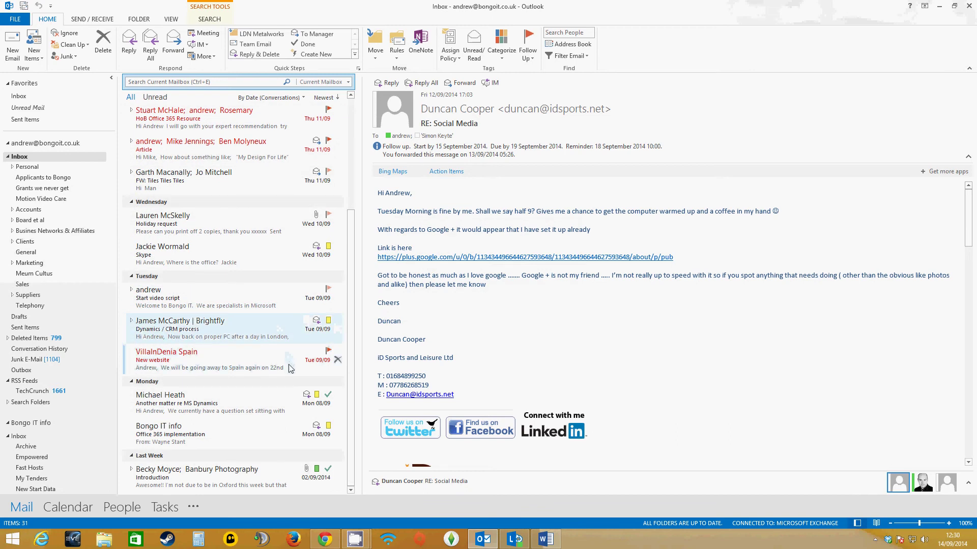
scroll(291, 244, up, 2)
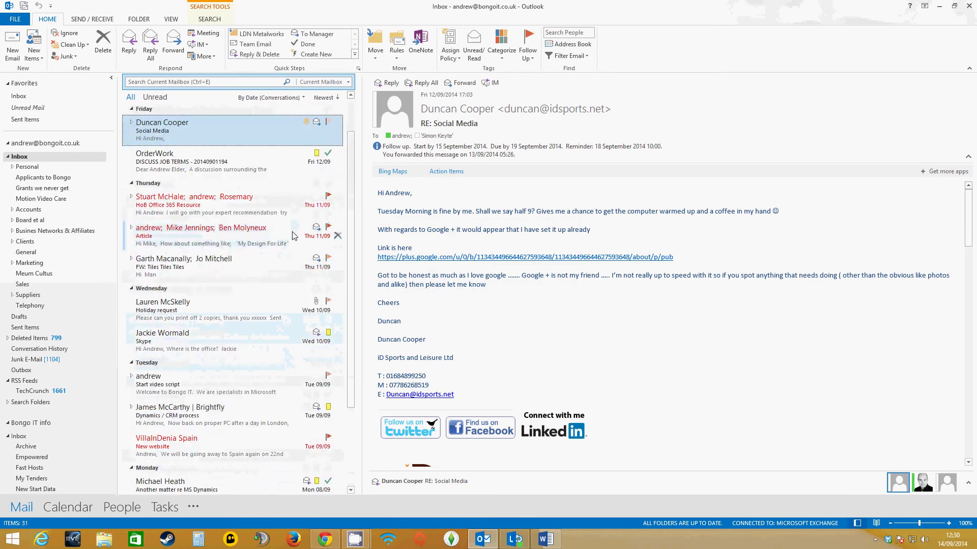
scroll(293, 236, down, 2)
mouse_move(51, 511)
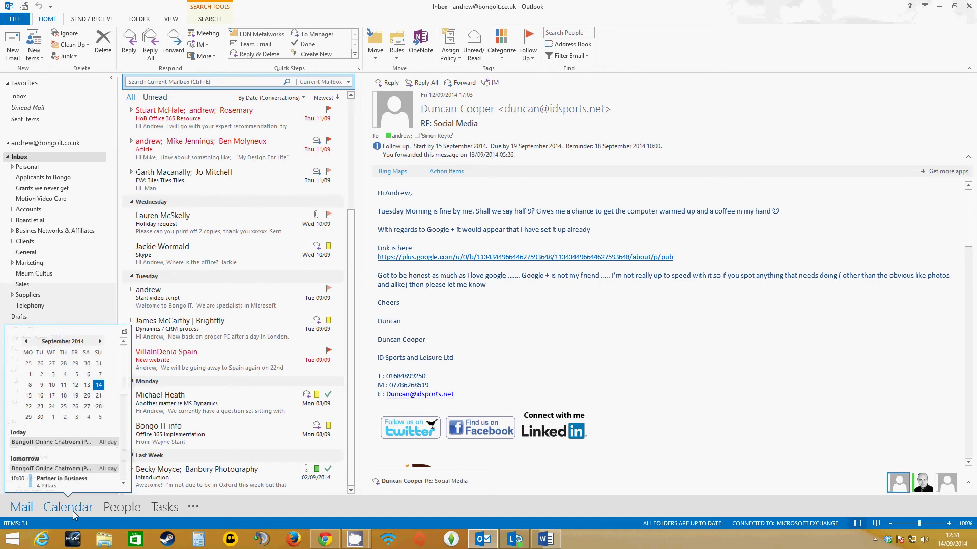
click(169, 512)
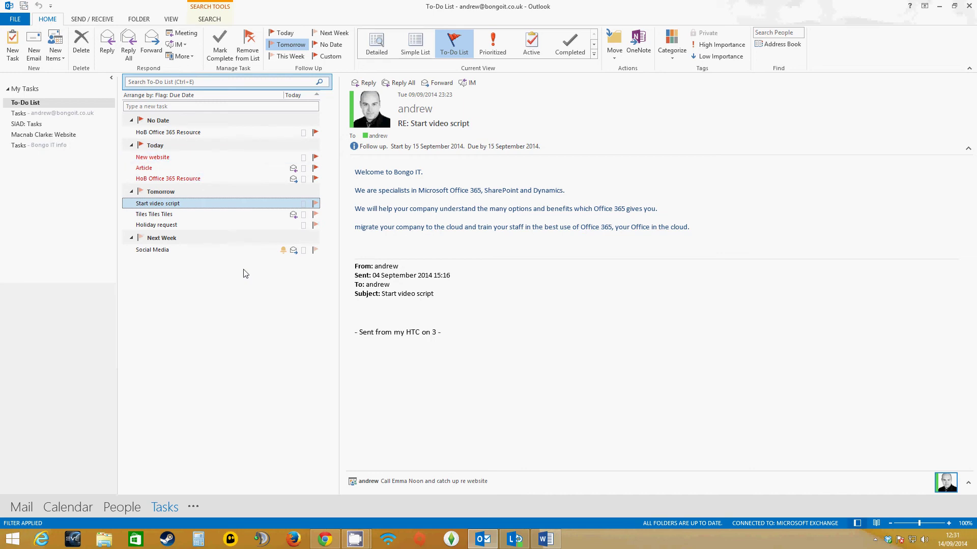
click(22, 507)
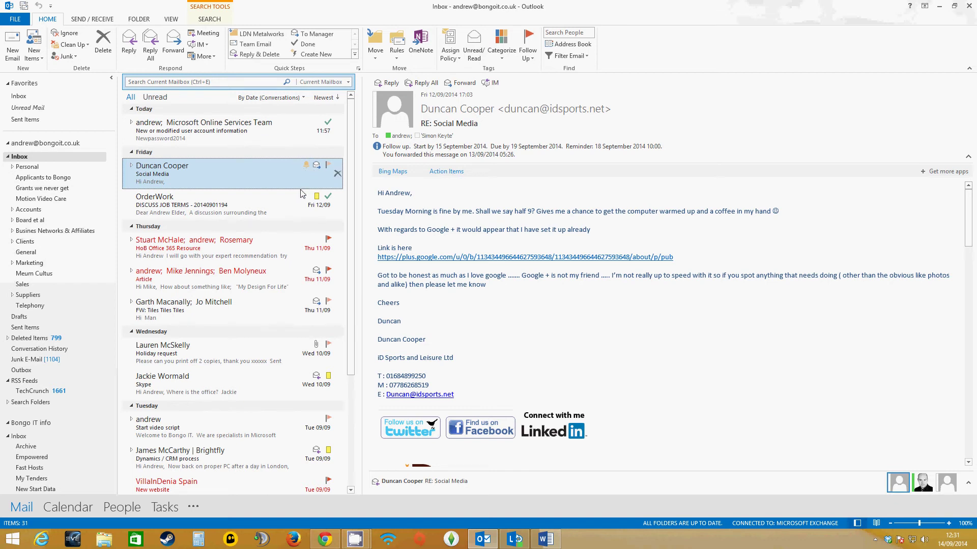
In the General folder, tag the Tesco order confirmation email with the Watch category.
click(27, 252)
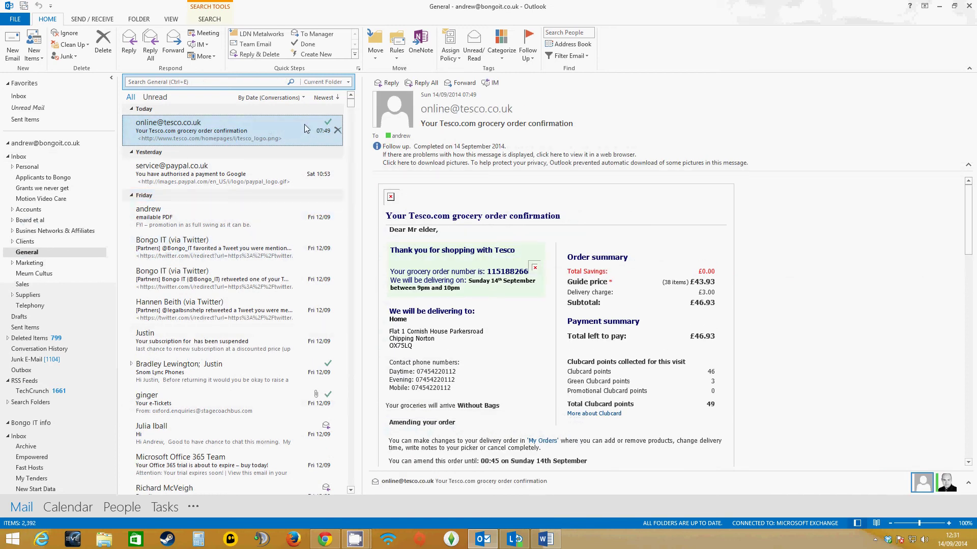
right_click(305, 127)
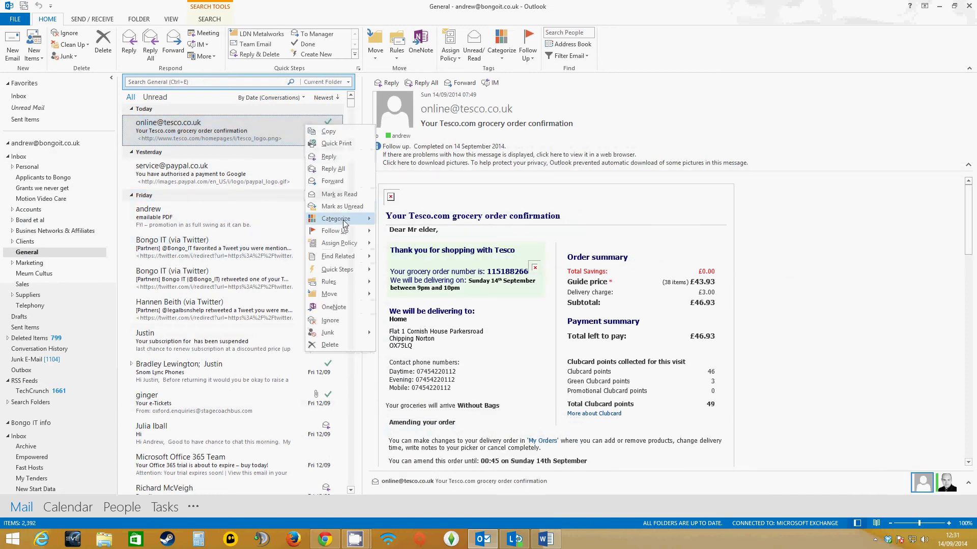
mouse_move(376, 222)
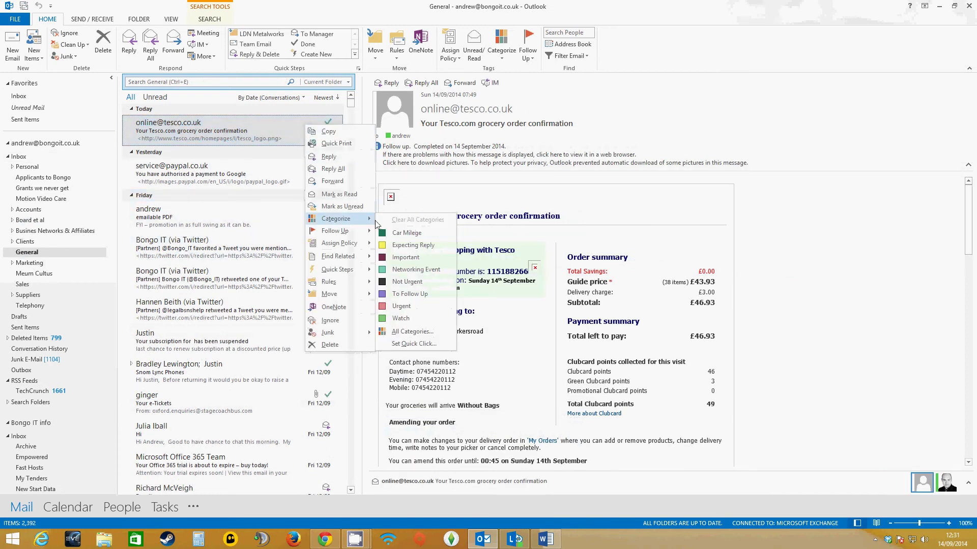
click(411, 320)
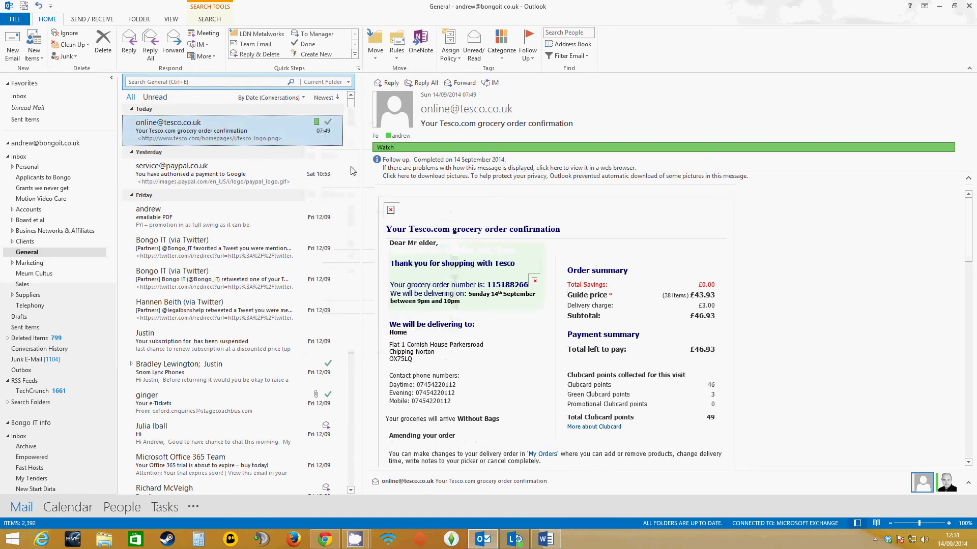
Reflag the Tesco email and add a 19:00 reminder on 14 September.
click(329, 122)
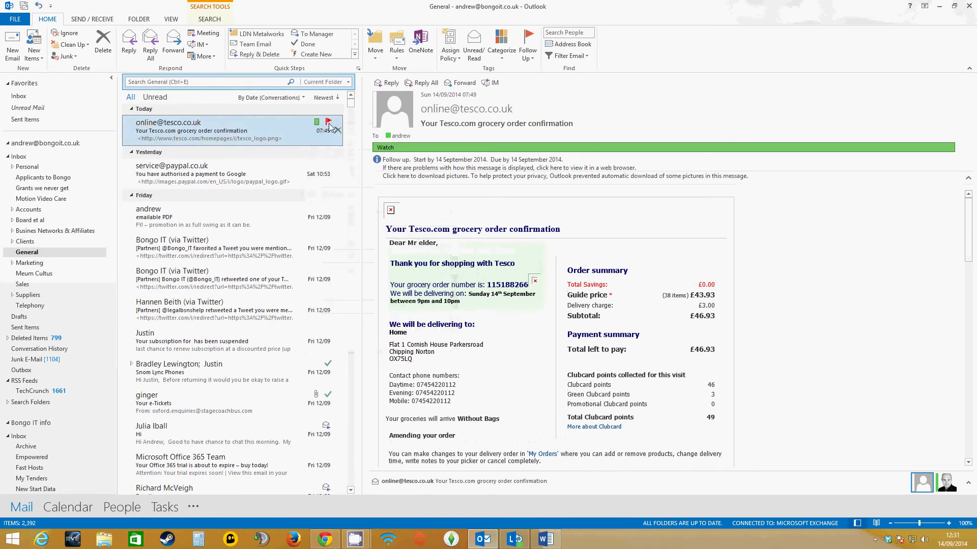
click(529, 50)
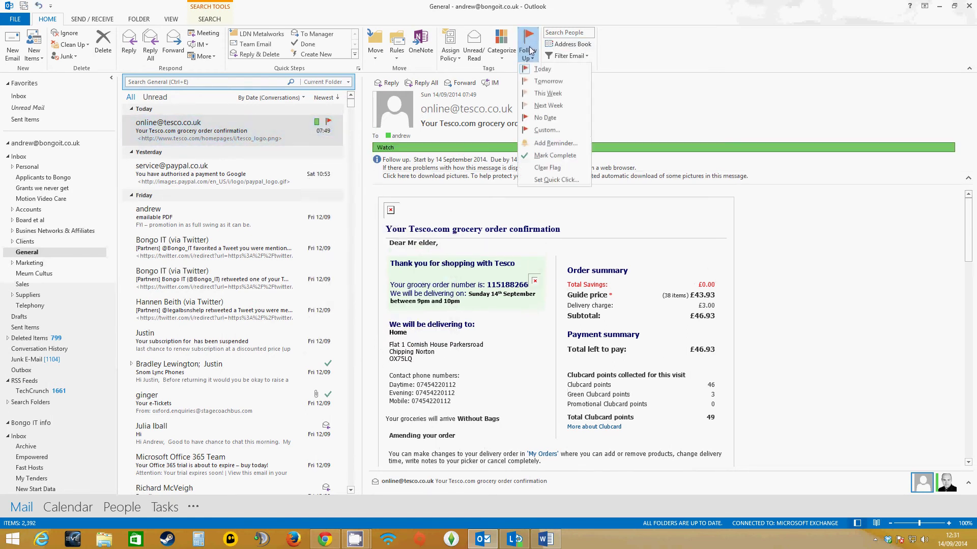
click(547, 143)
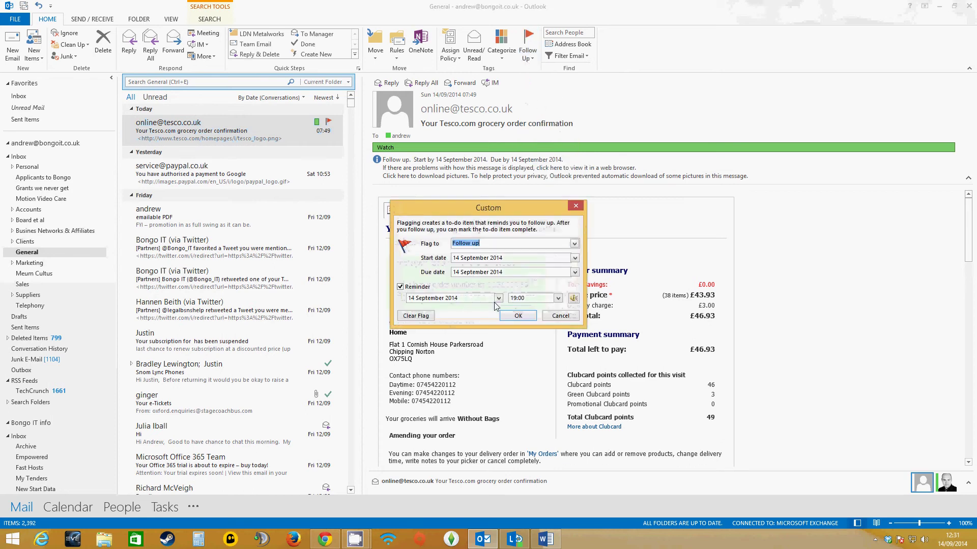
click(524, 317)
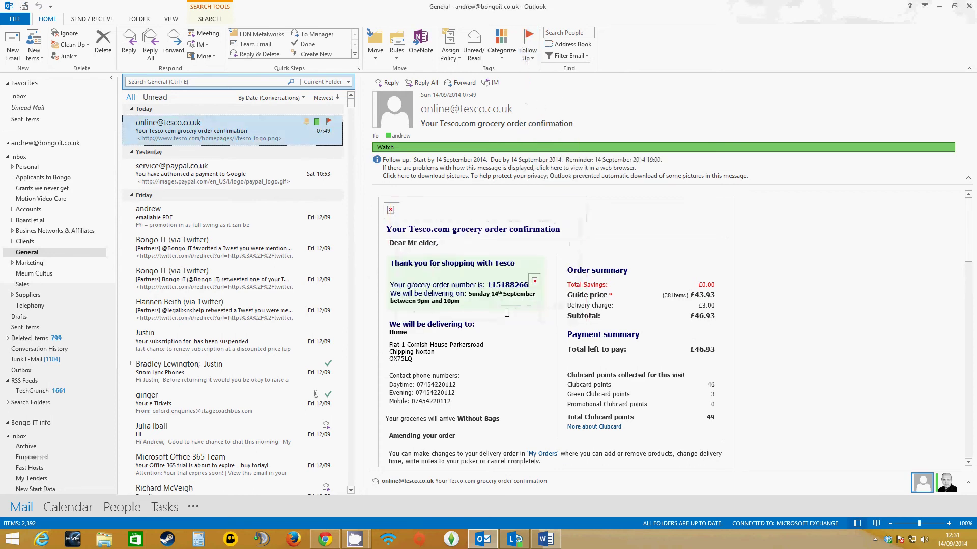
Remove the Watch category from the Tesco email and mark its follow-up complete.
right_click(319, 130)
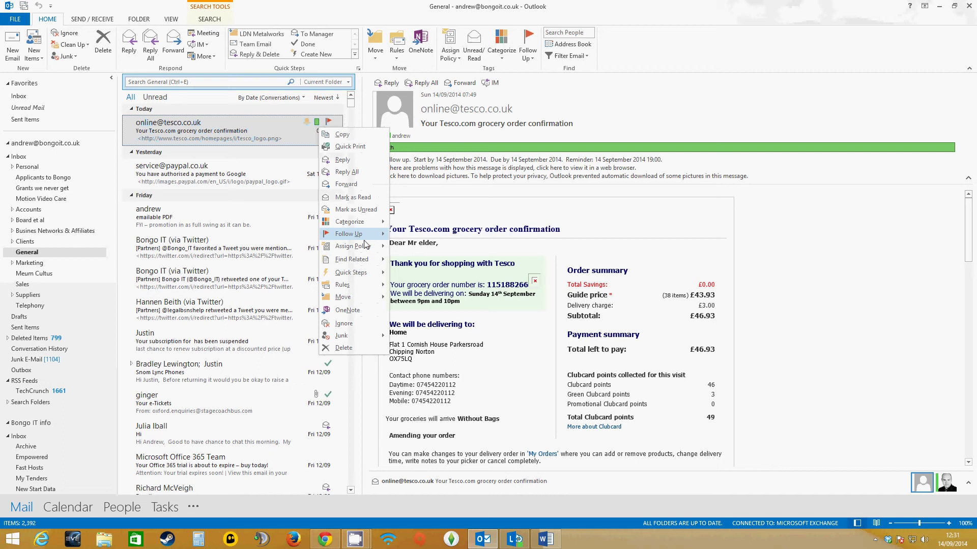
mouse_move(356, 222)
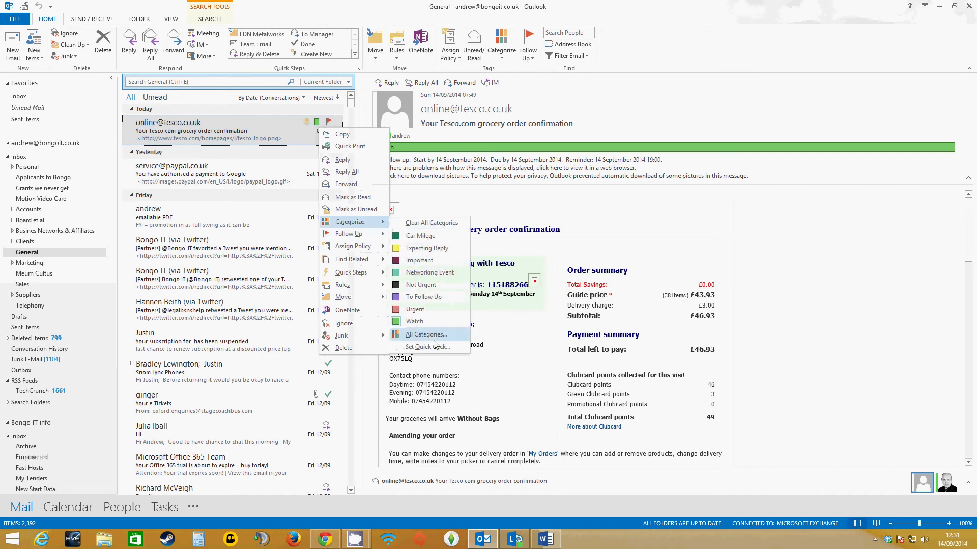
click(432, 321)
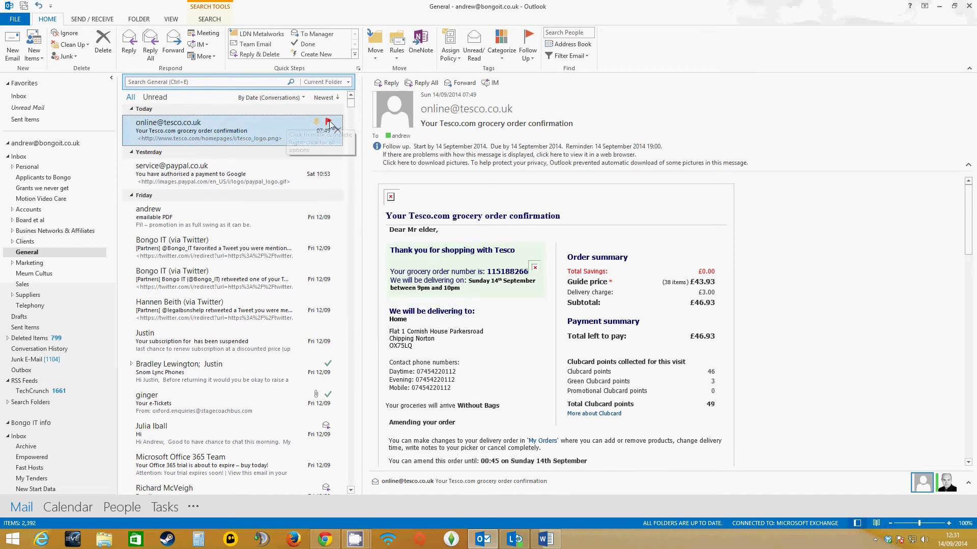
click(328, 124)
right_click(305, 127)
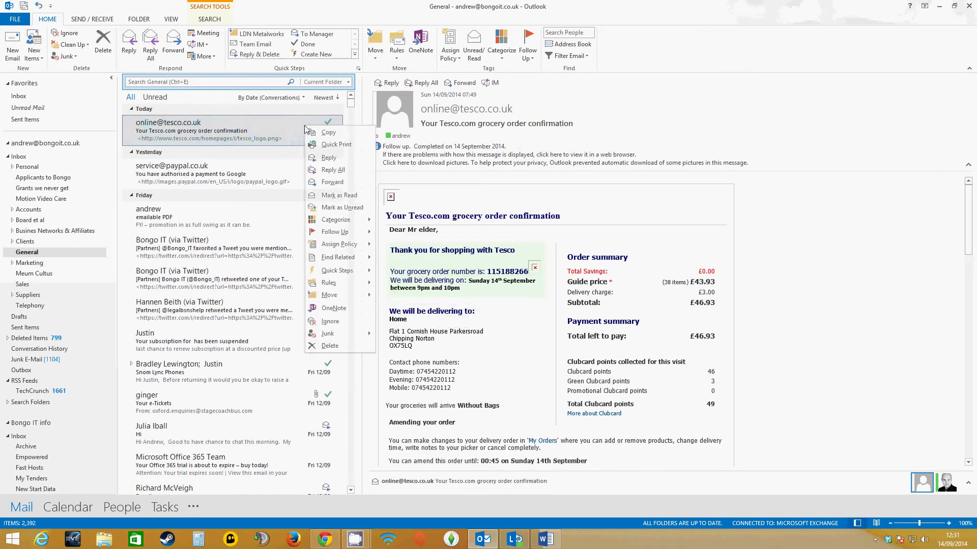
click(214, 133)
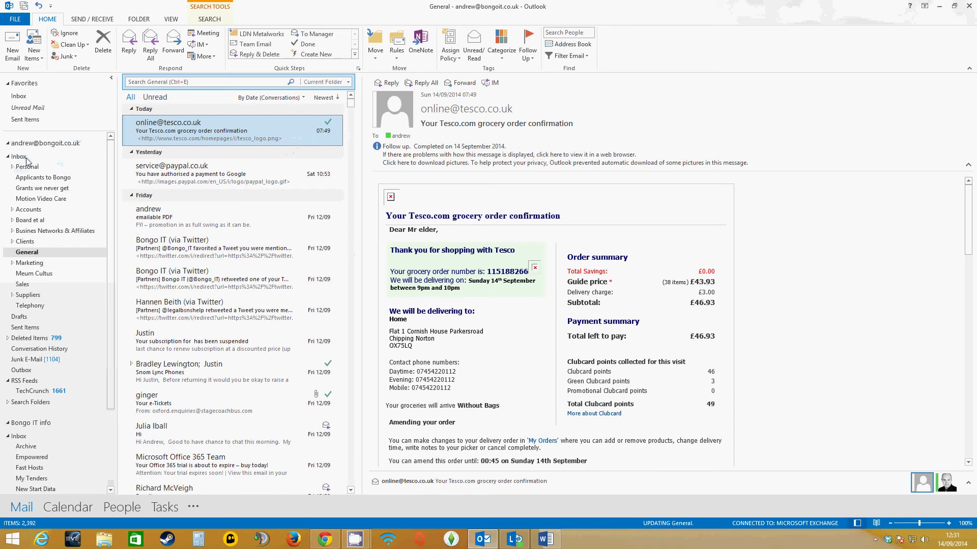
Go to the Inbox, glance at the colour categories, and open the OrderWork 'DISCUSS JOB TERMS' email.
click(26, 159)
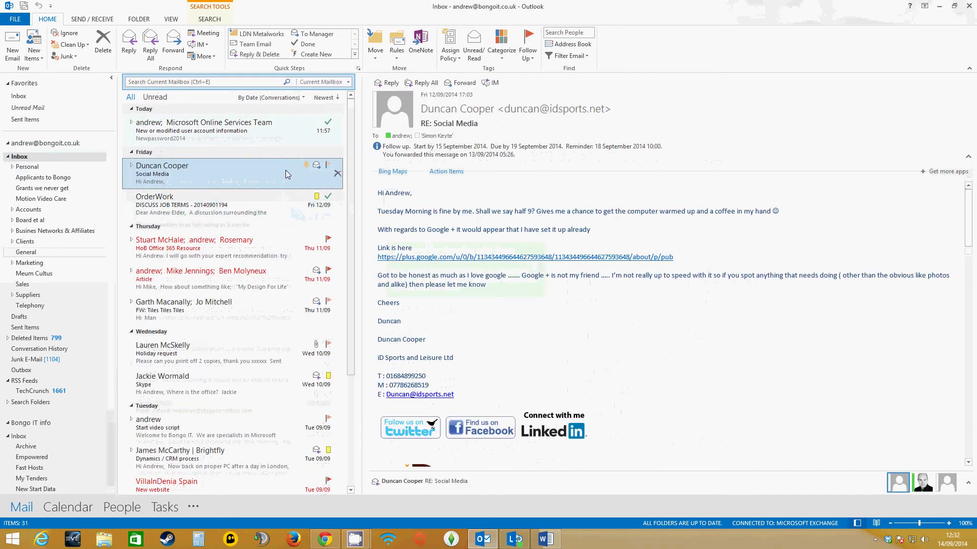
click(501, 50)
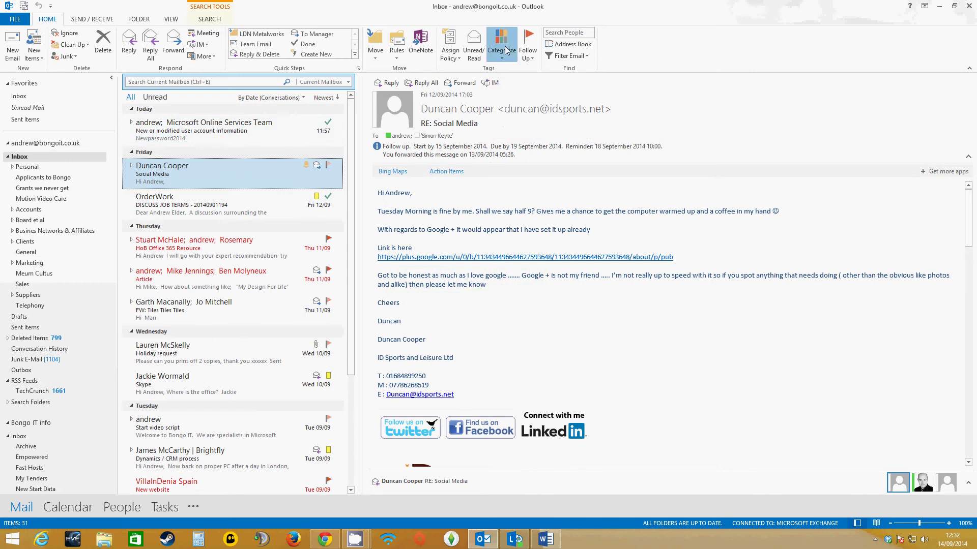
click(286, 175)
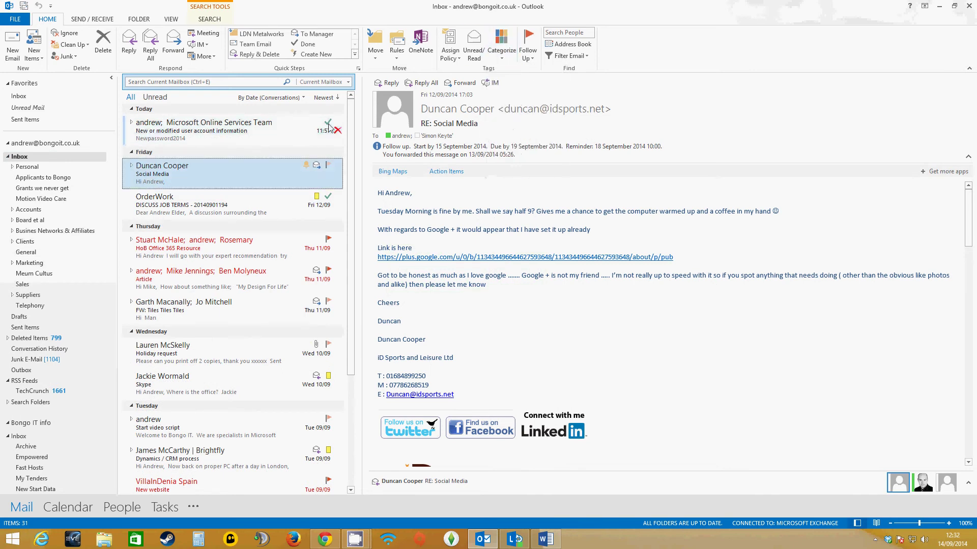
click(278, 206)
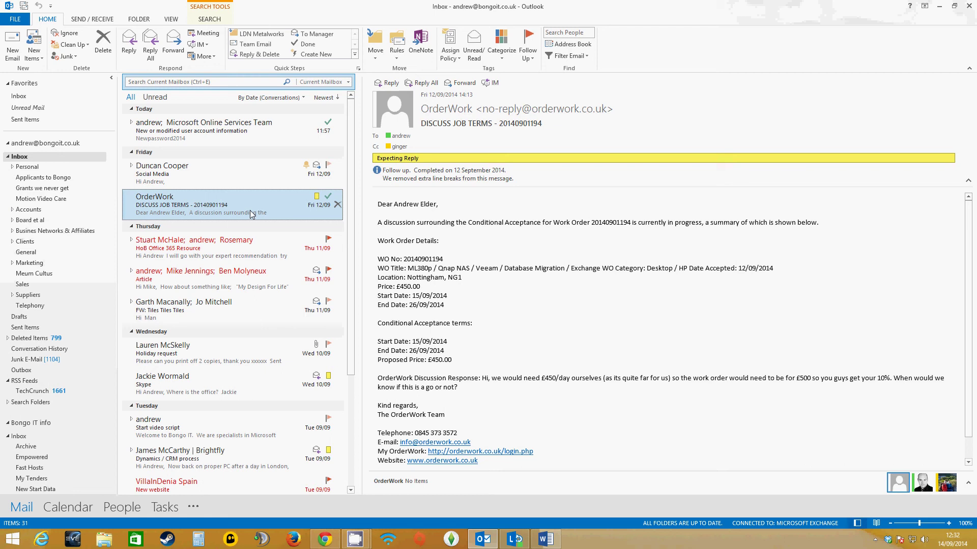
right_click(316, 199)
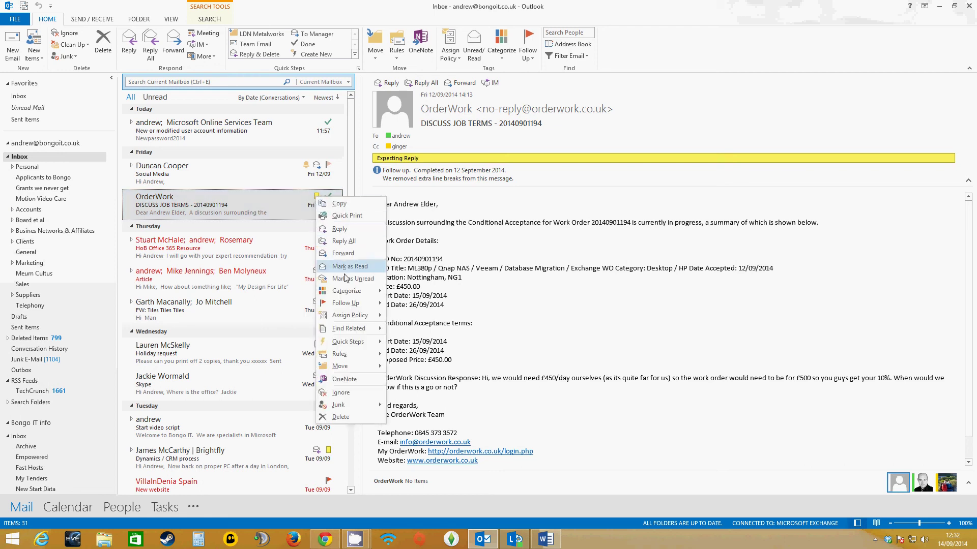
mouse_move(351, 296)
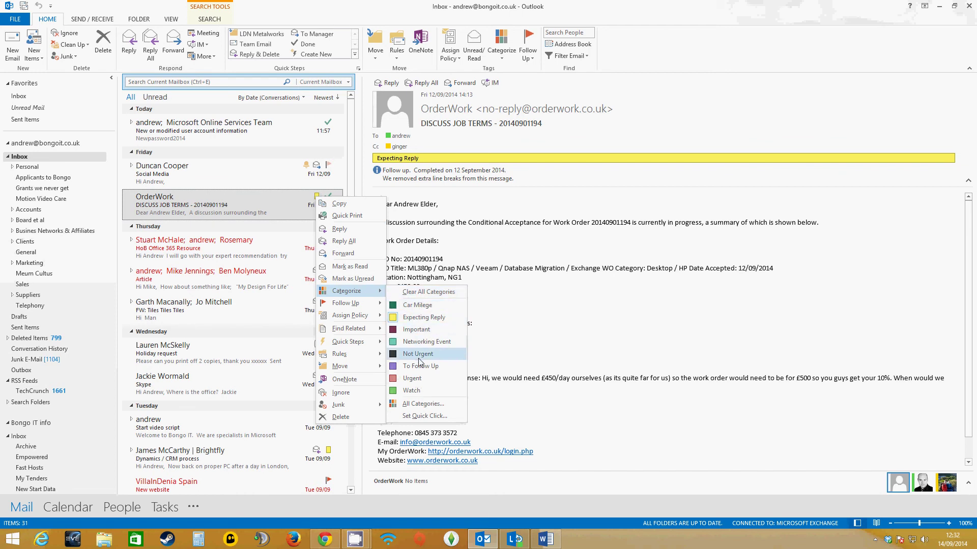
click(416, 405)
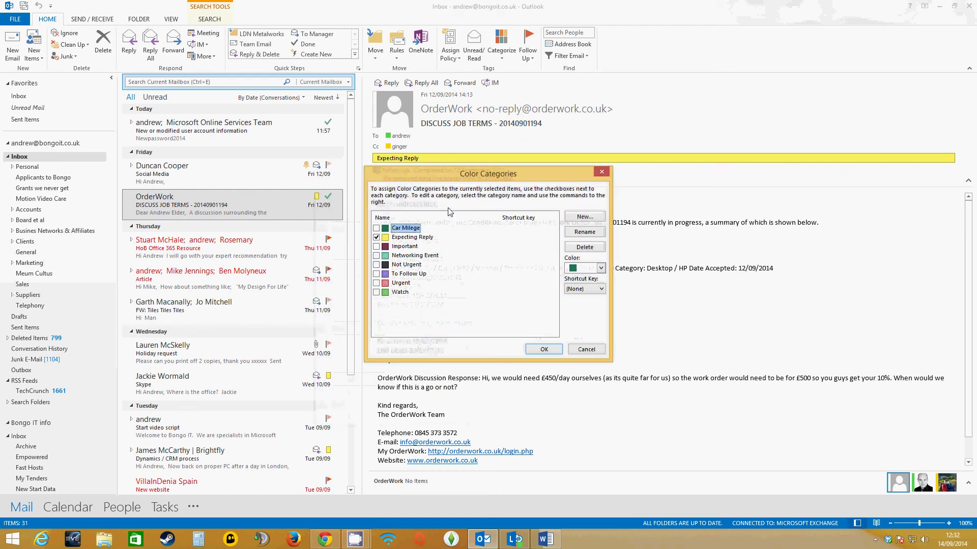
click(408, 238)
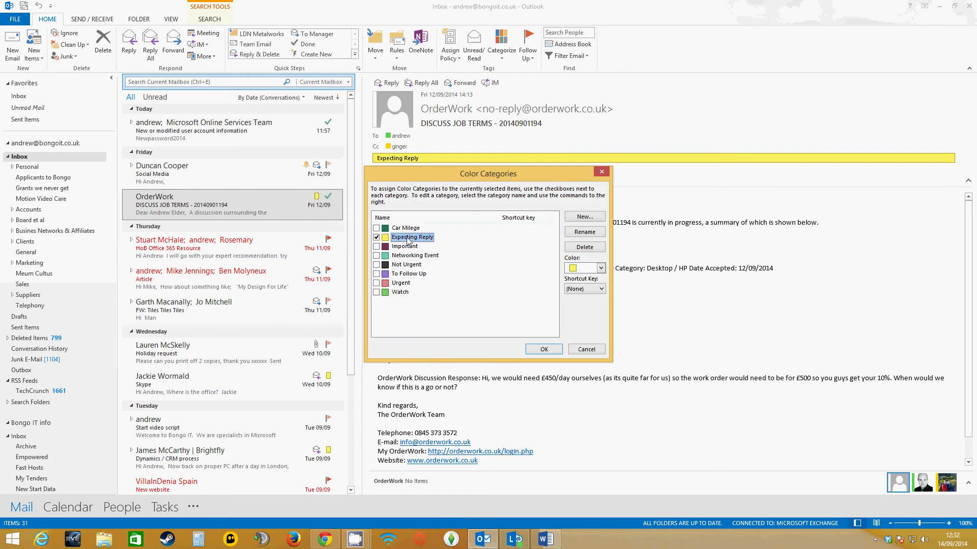
click(585, 232)
drag(437, 238, 390, 236)
text(test)
text(Expedting Reply)
click(543, 349)
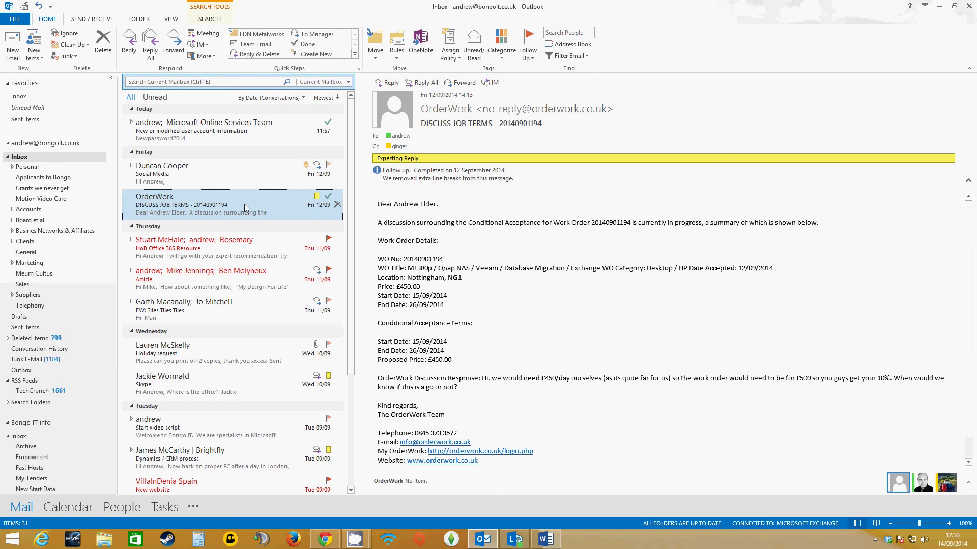
Return to the General folder and expand the Clients and Heart Of Business folder trees.
click(27, 253)
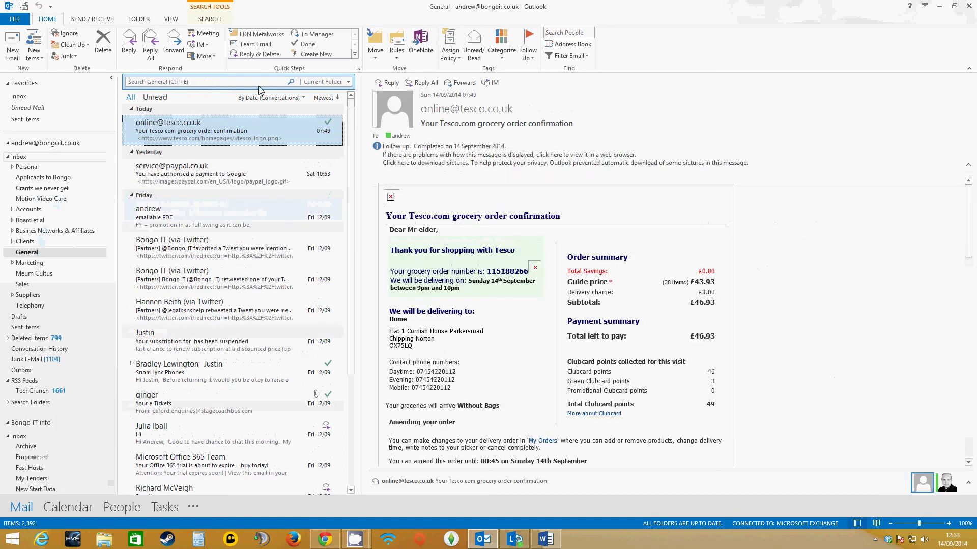
click(258, 80)
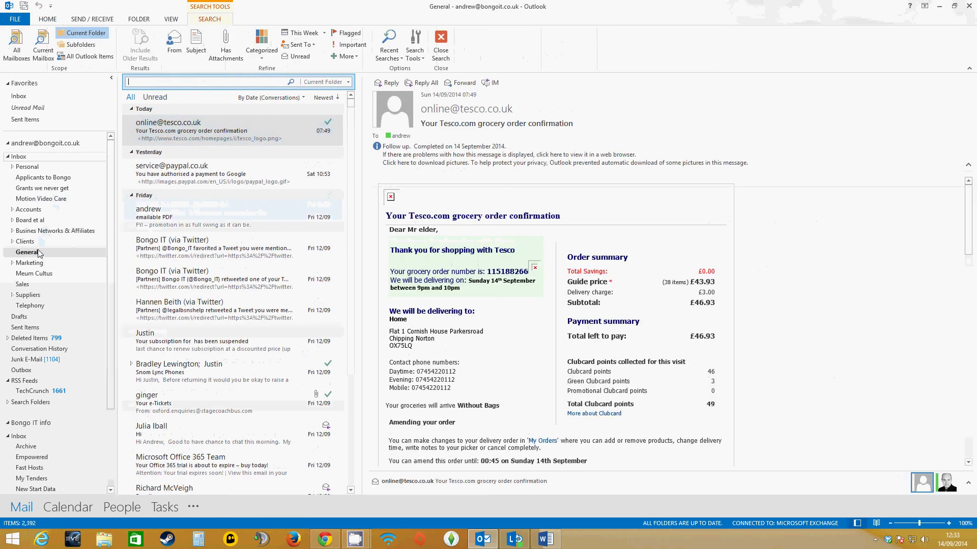
click(13, 242)
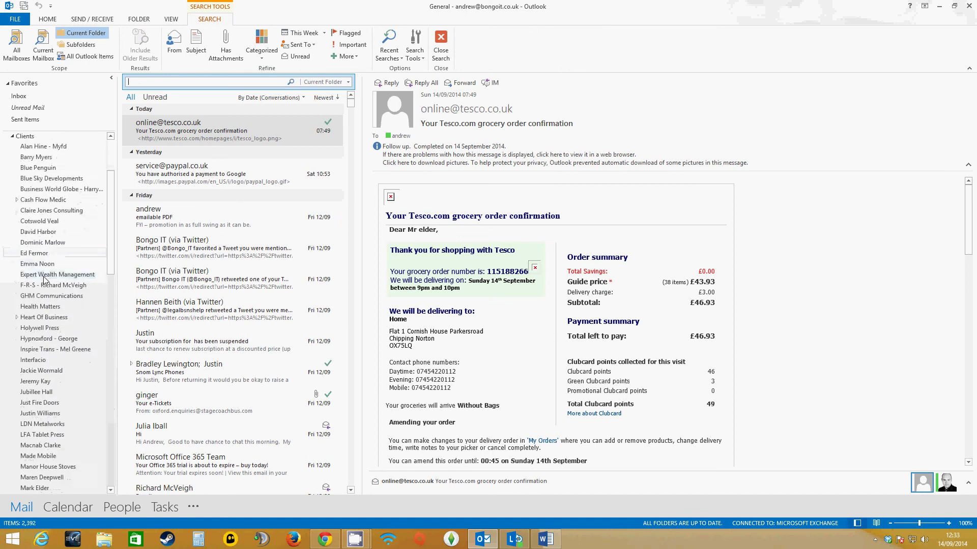
scroll(16, 224, down, 5)
click(17, 198)
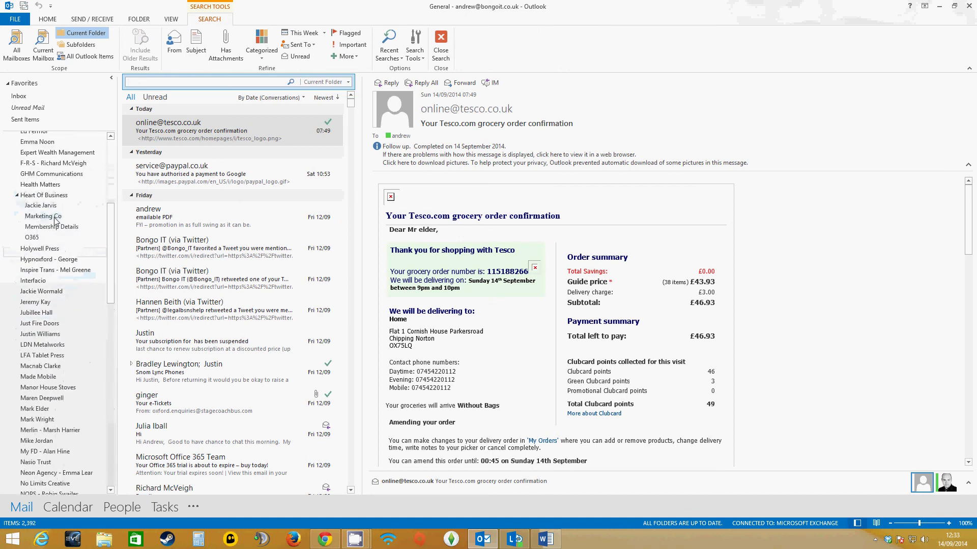
Browse Marketing Co and Membership Details, then open Heart Of Business and collapse its subfolders.
click(57, 216)
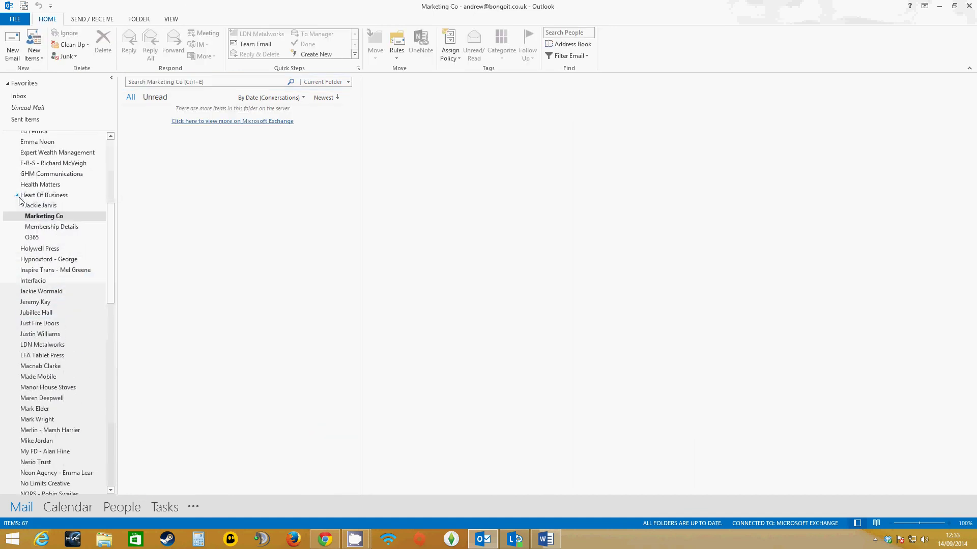
click(33, 206)
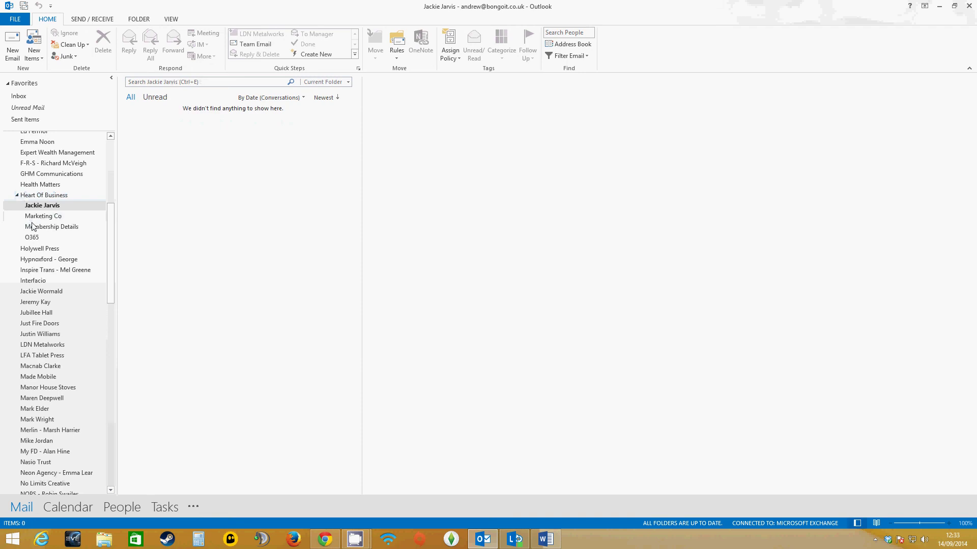
click(33, 227)
click(23, 197)
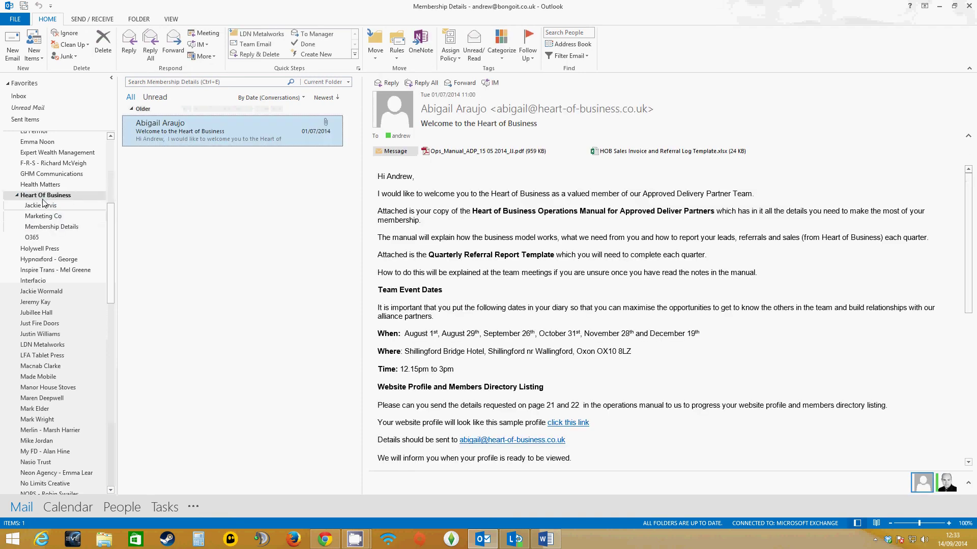
click(16, 197)
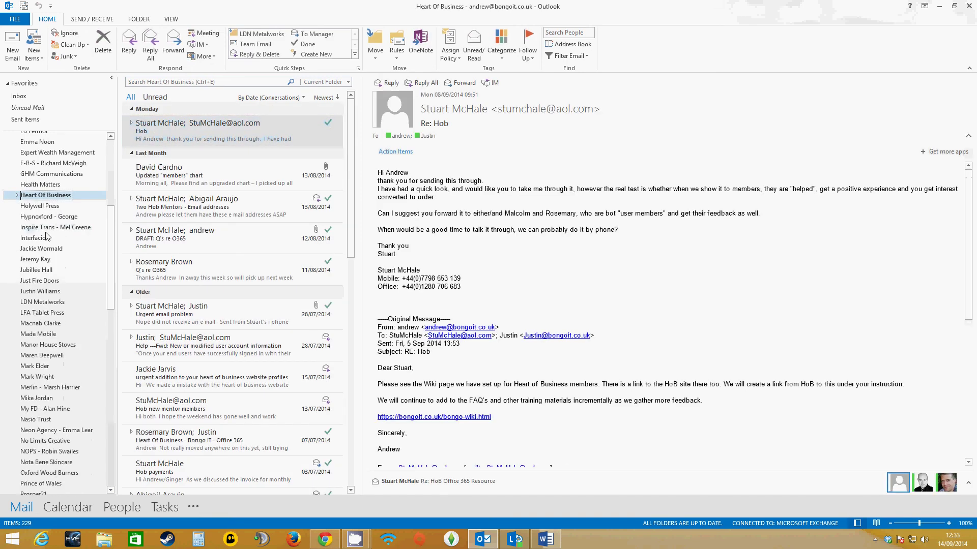
scroll(77, 218, up, 6)
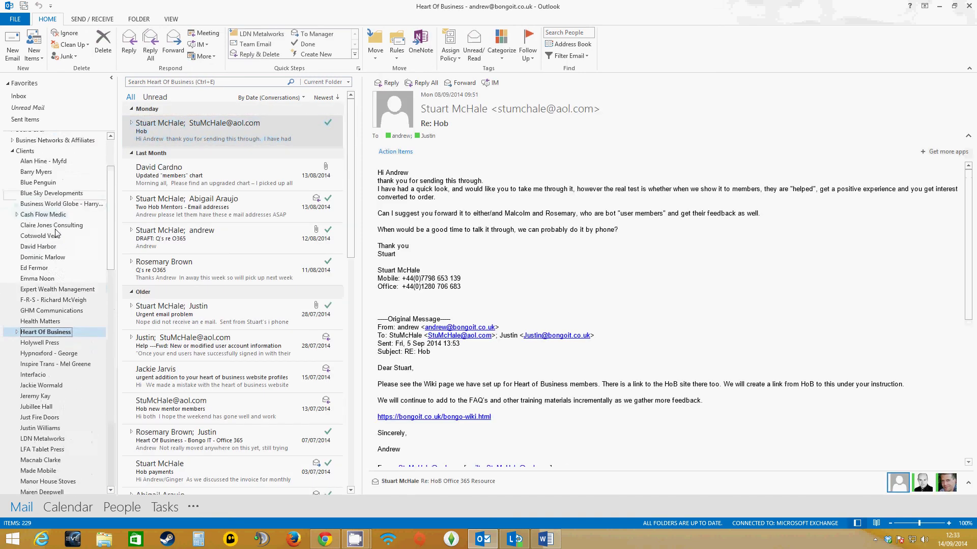
click(250, 82)
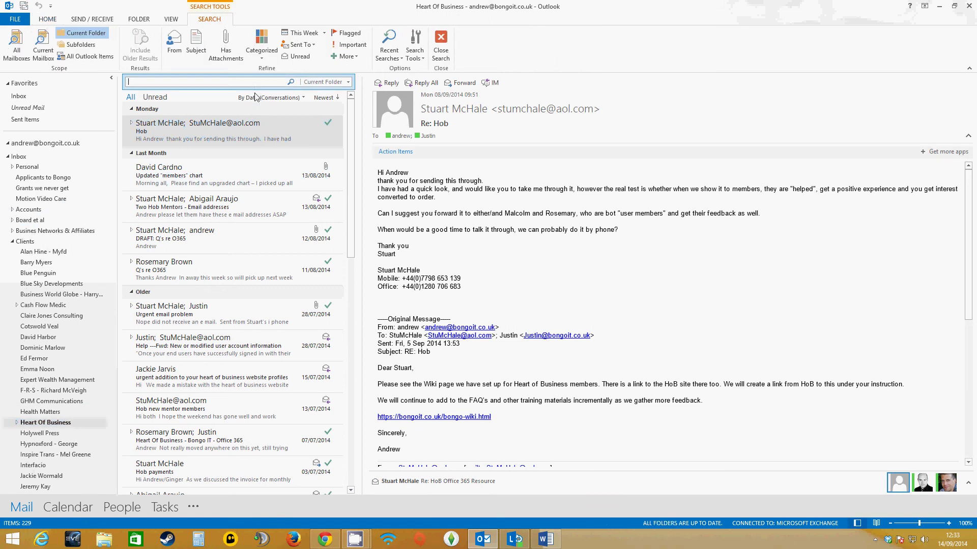
click(303, 99)
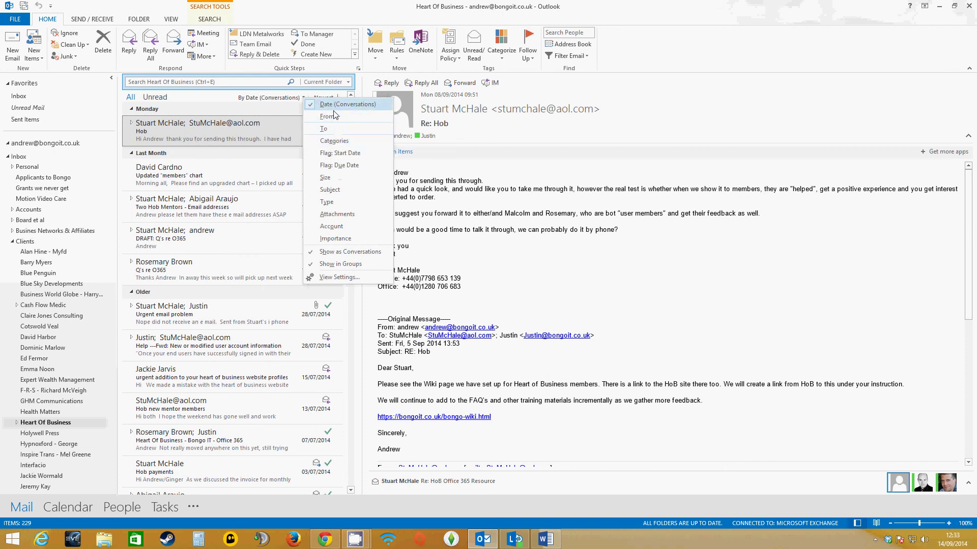
click(337, 214)
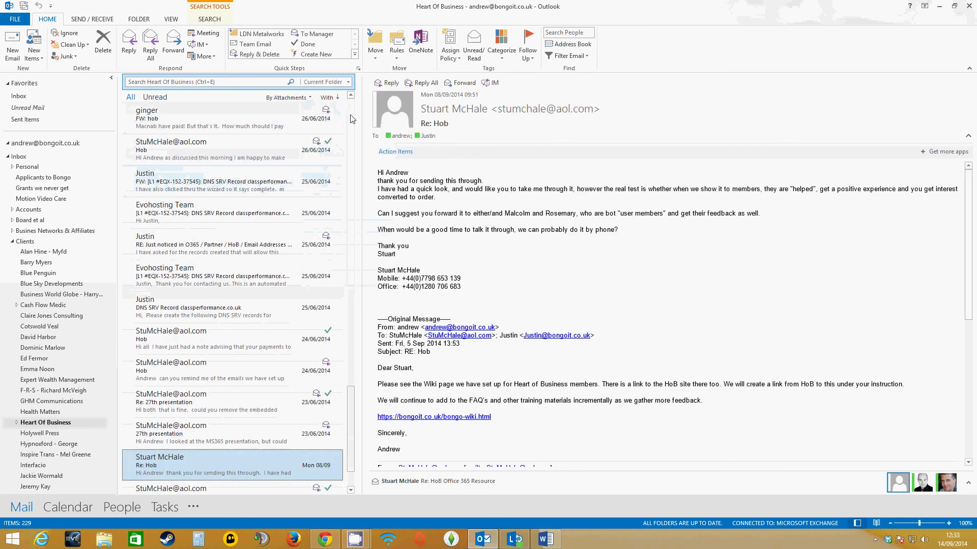
drag(354, 421, 340, 108)
click(336, 98)
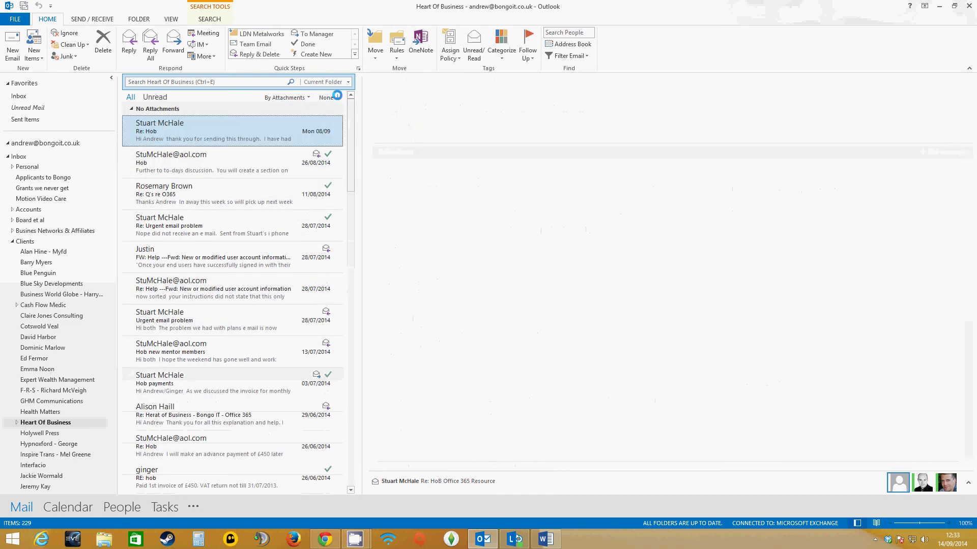
click(328, 98)
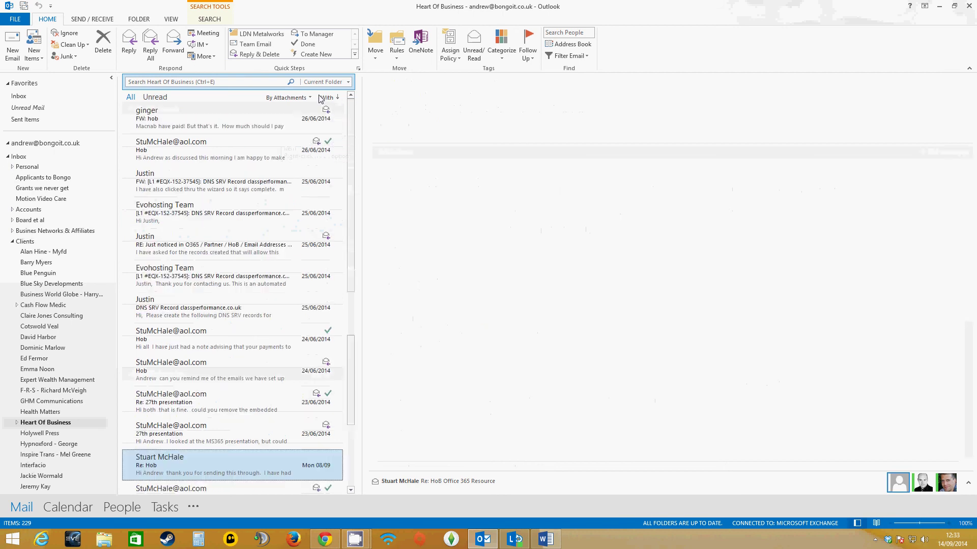
click(310, 99)
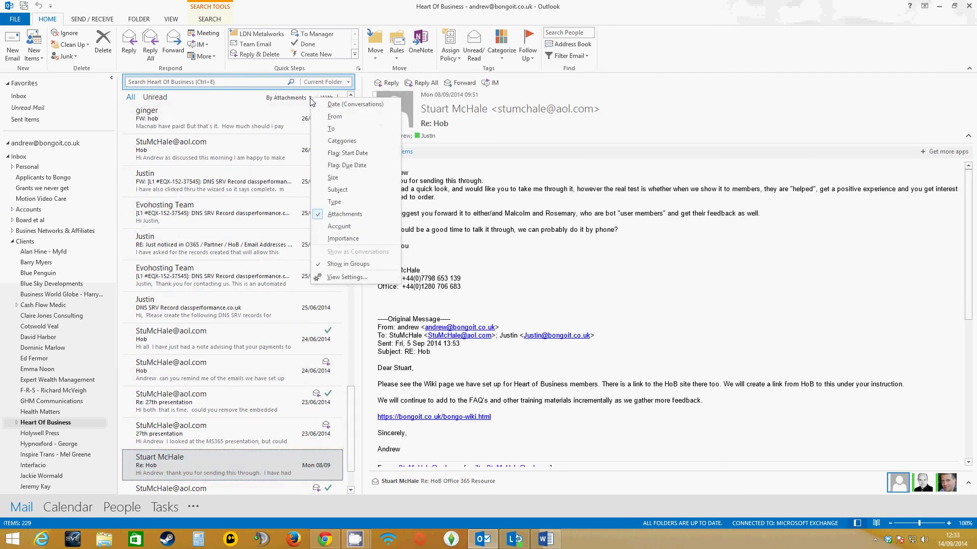
click(351, 104)
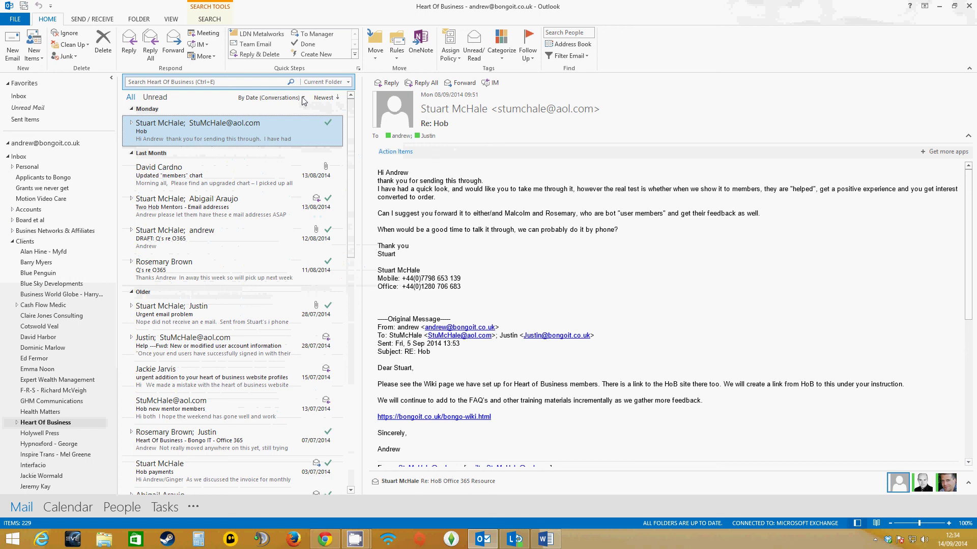
click(130, 122)
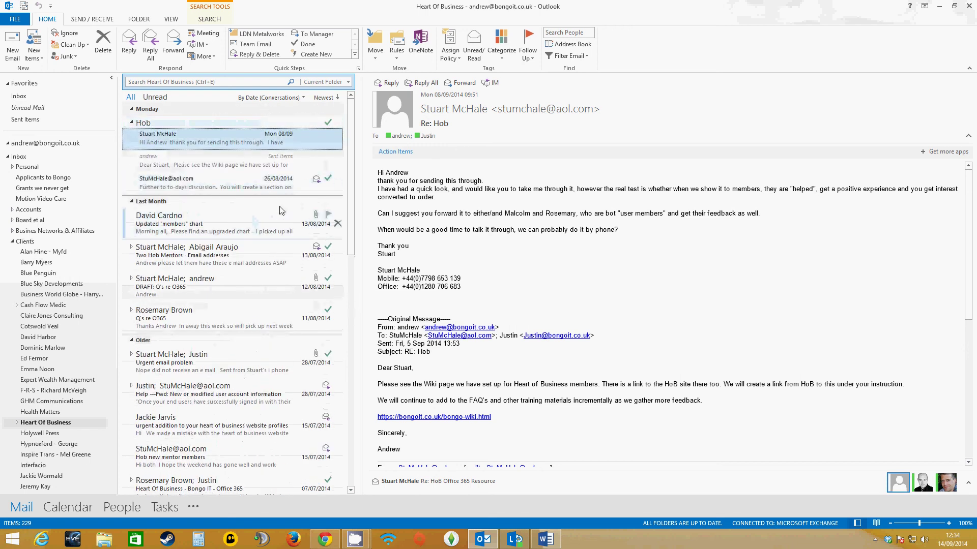
scroll(259, 194, down, 1)
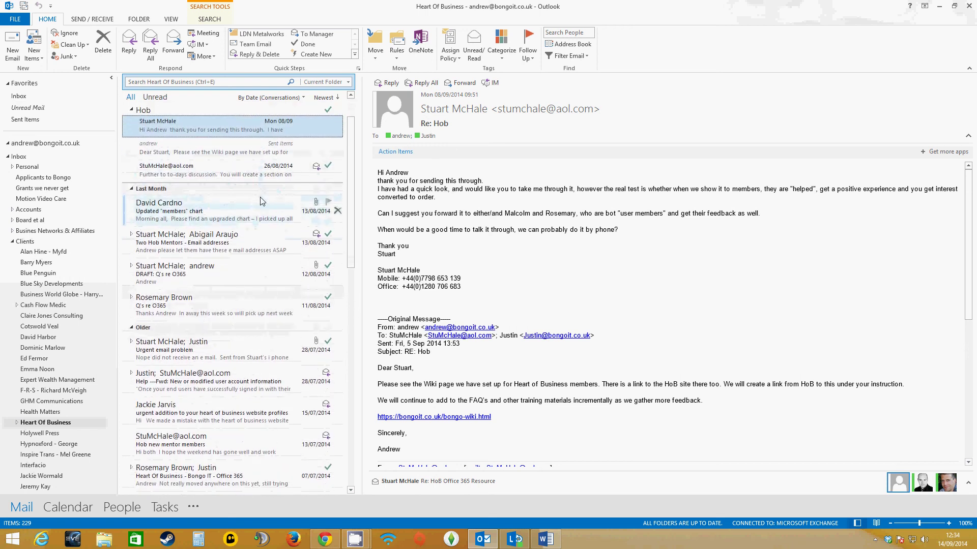
scroll(262, 201, up, 1)
click(131, 123)
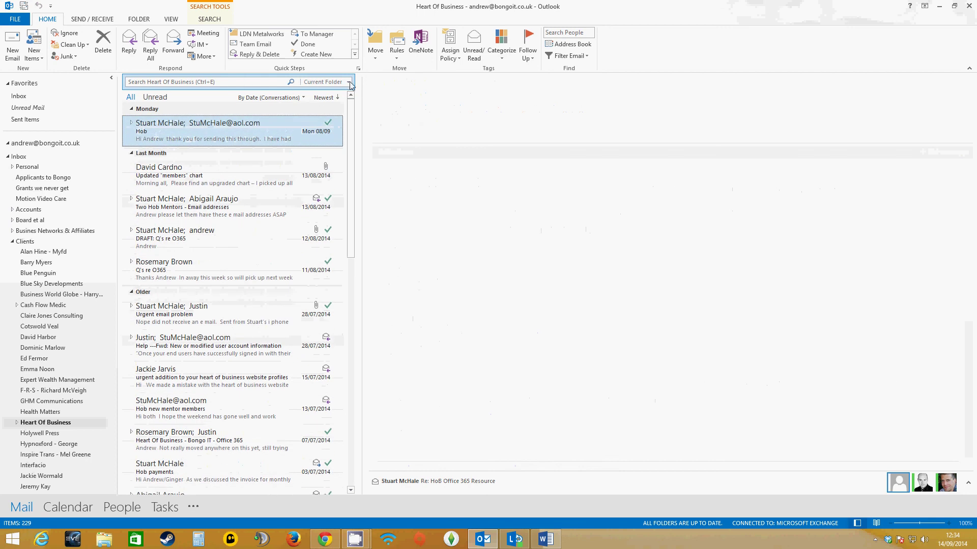
Search the Heart Of Business folder for 'hob', narrowing it to 35 matching messages.
click(209, 84)
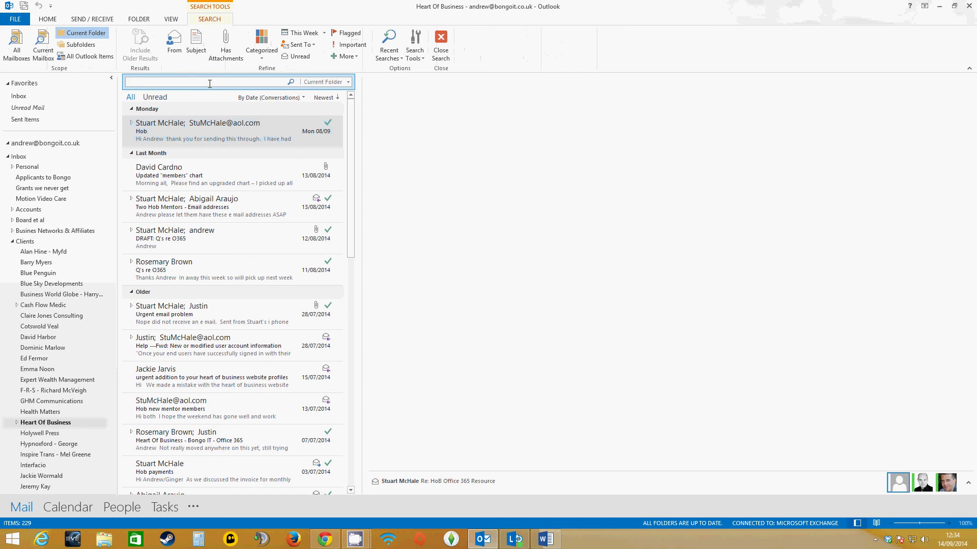
text(hob)
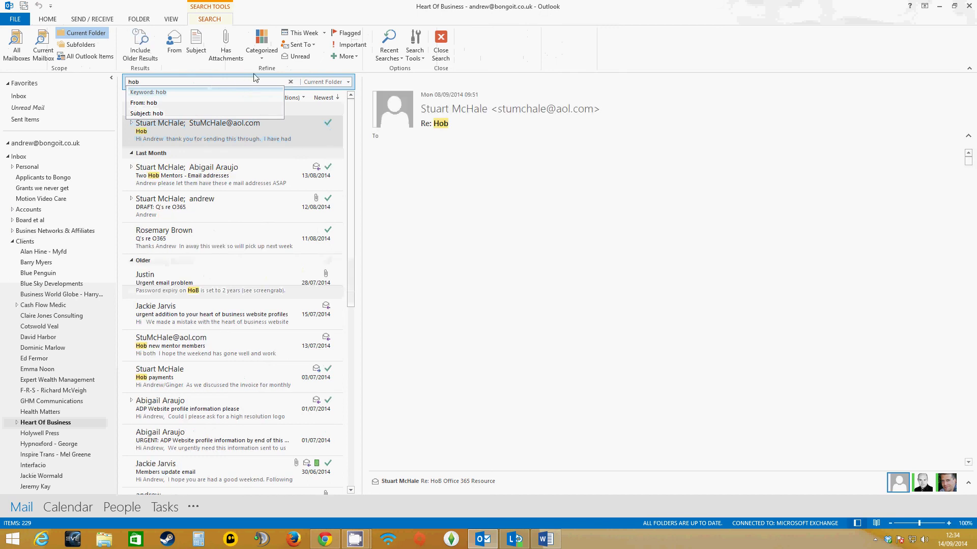
key(Return)
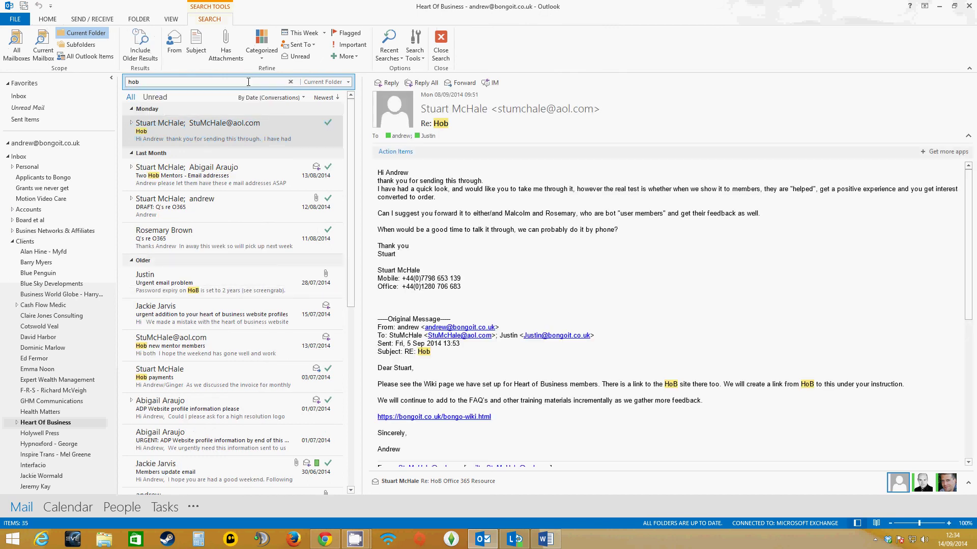
click(348, 83)
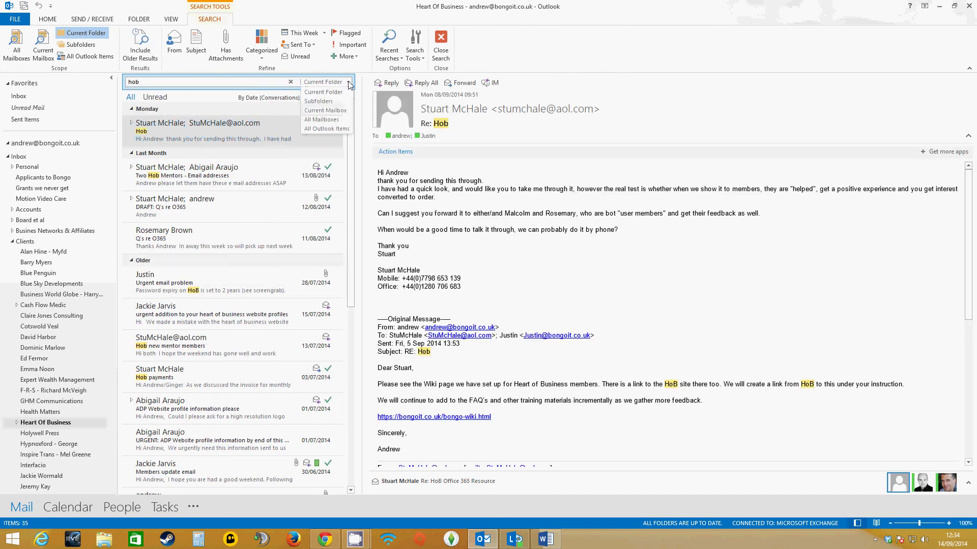
Widen the hob search to Current Mailbox, load more results, extend to All Mailboxes, then clear it.
click(340, 111)
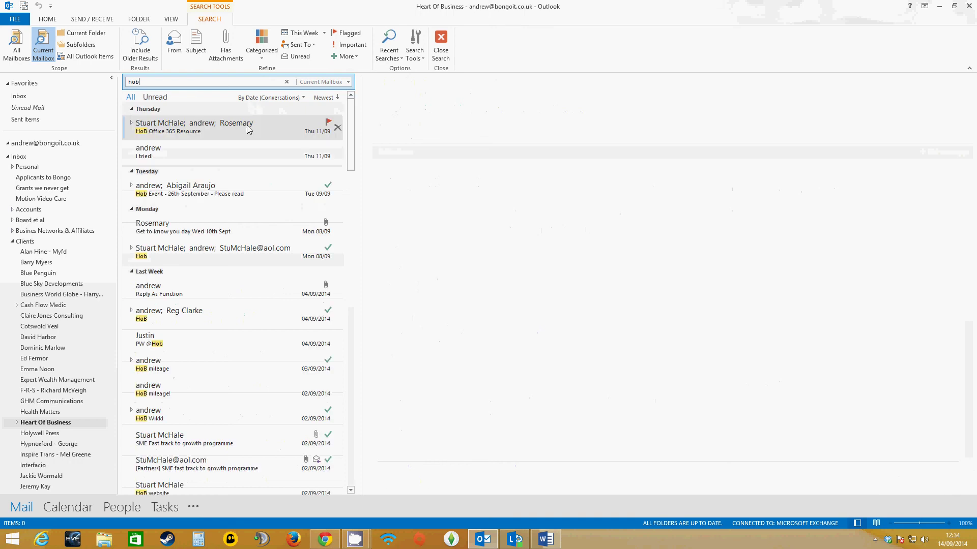
scroll(288, 263, down, 15)
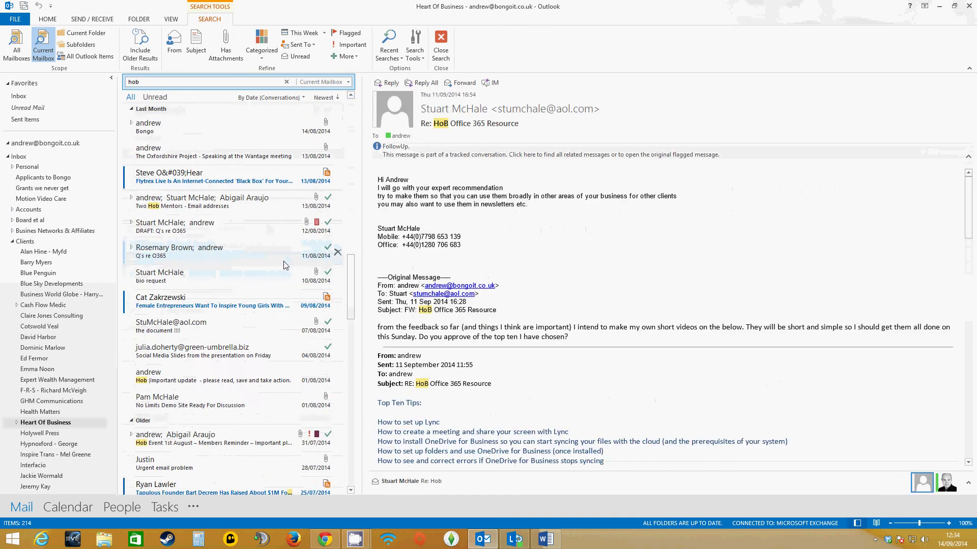
scroll(288, 263, down, 5)
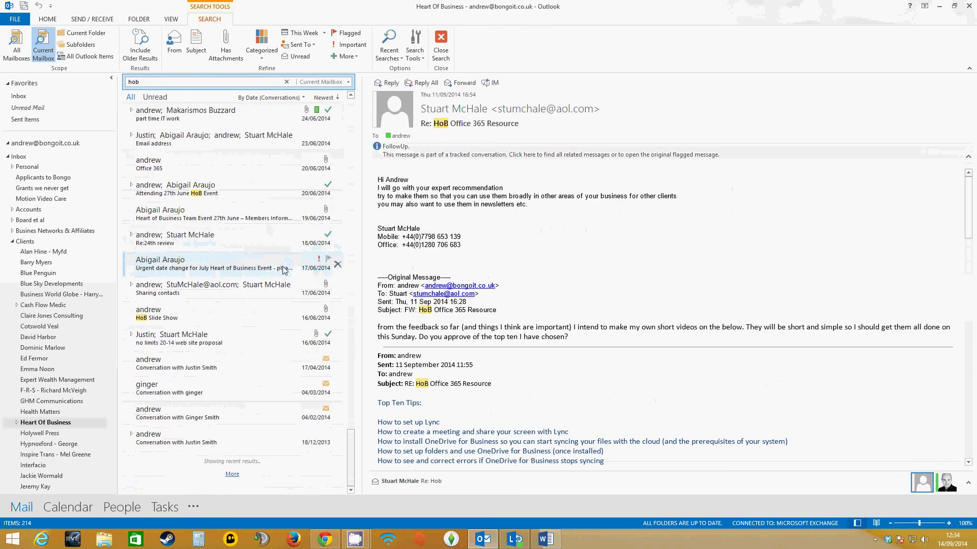
click(230, 475)
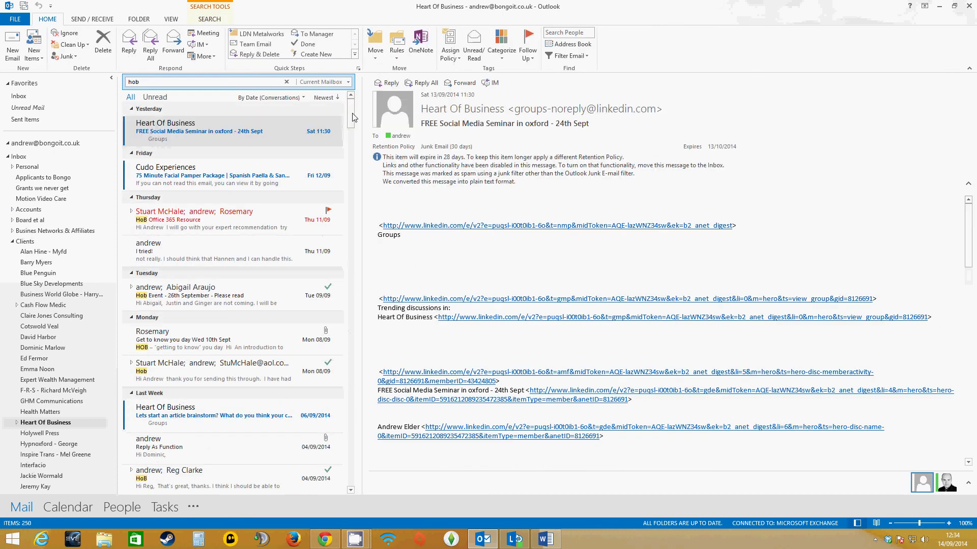
click(350, 83)
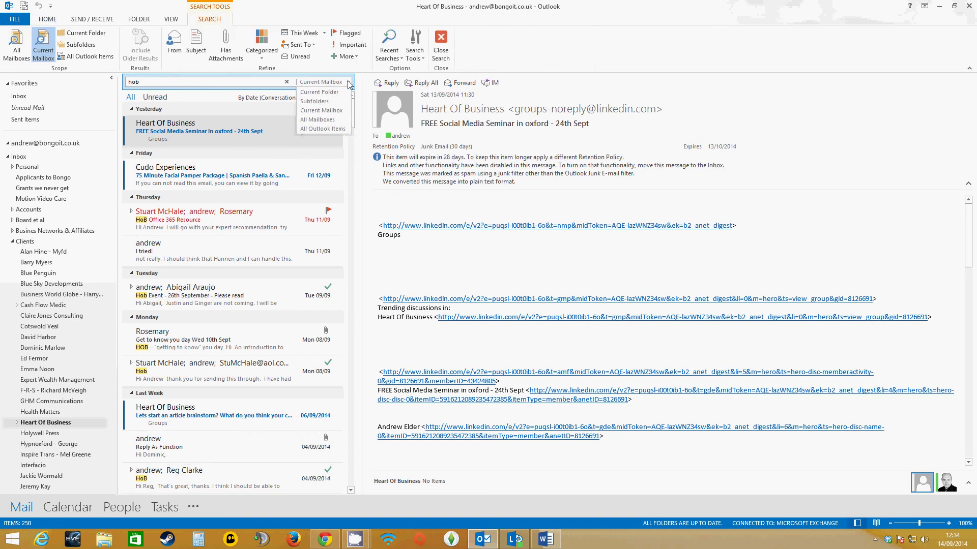
click(339, 122)
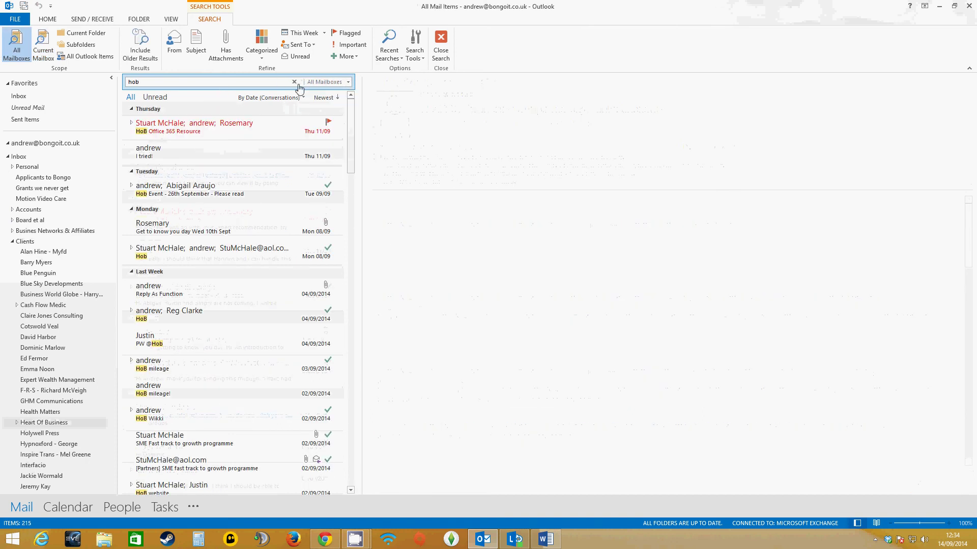
click(294, 82)
Return to the Inbox and minimise the Outlook window to the desktop.
click(26, 161)
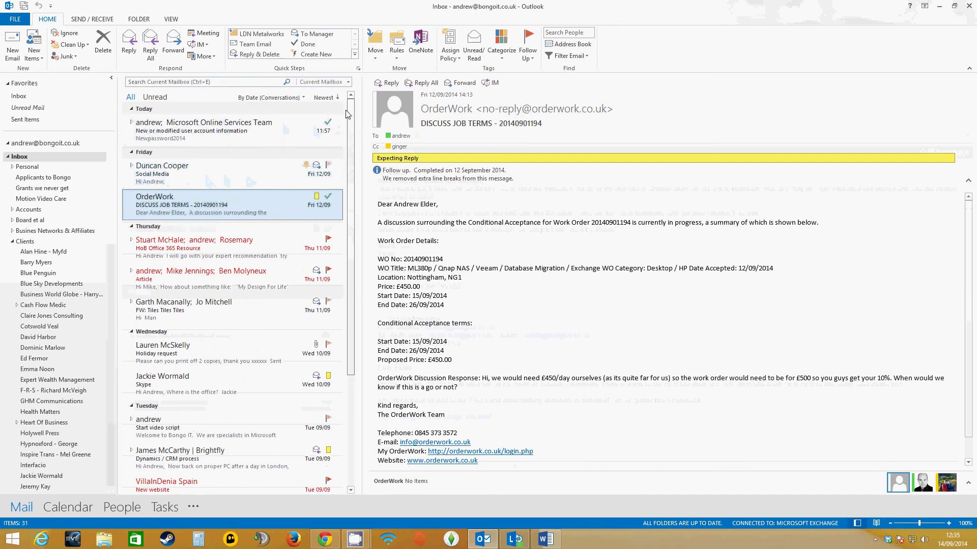
click(939, 7)
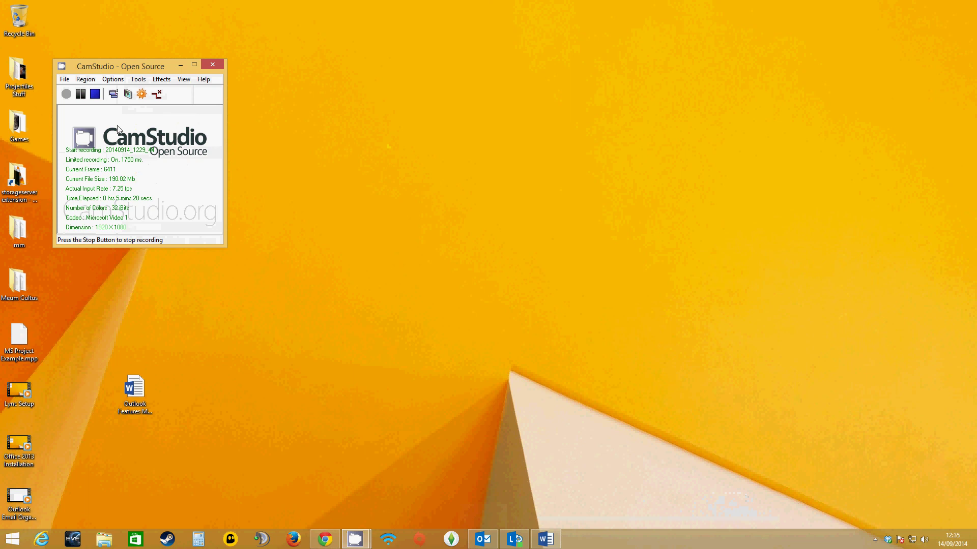